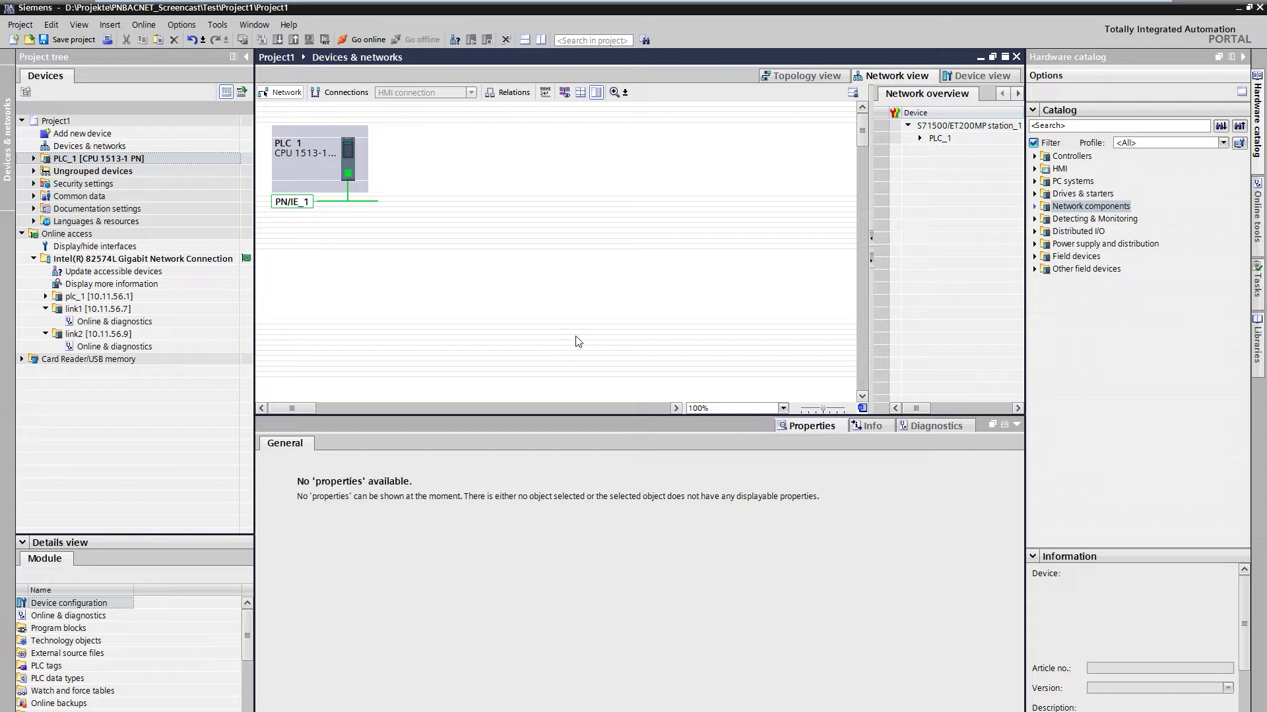
- Add PN/BACnet Link 6BK1 621-0AA00-0AA0 as Link_1 and assign it to PLC_1.PROFINET interface_1
left_click(1035, 207)
left_click(1045, 256)
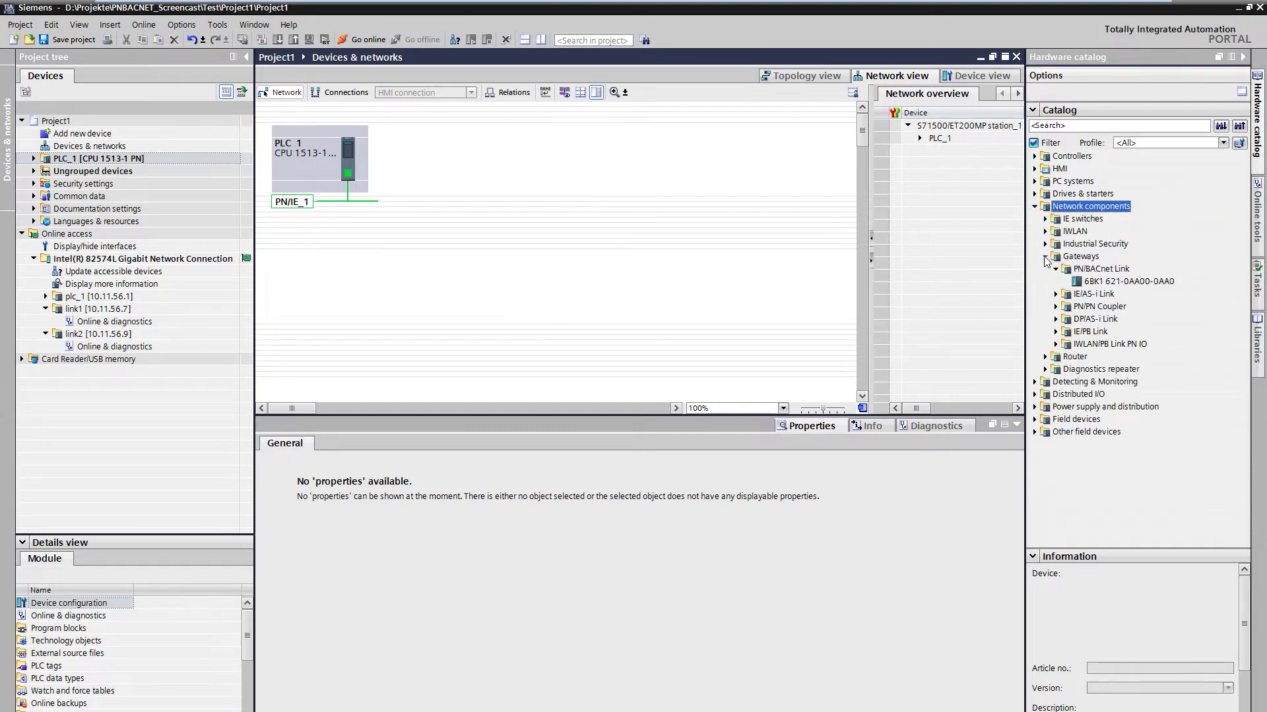
double_click(1093, 283)
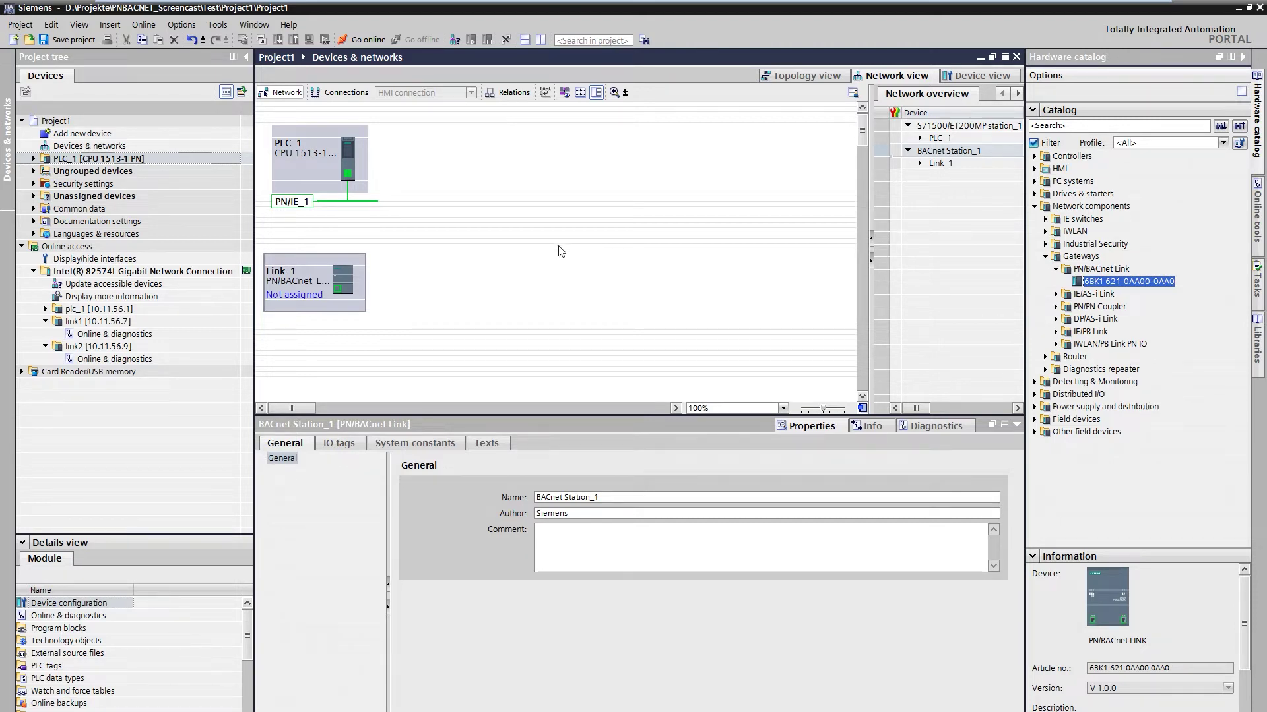
left_click(313, 300)
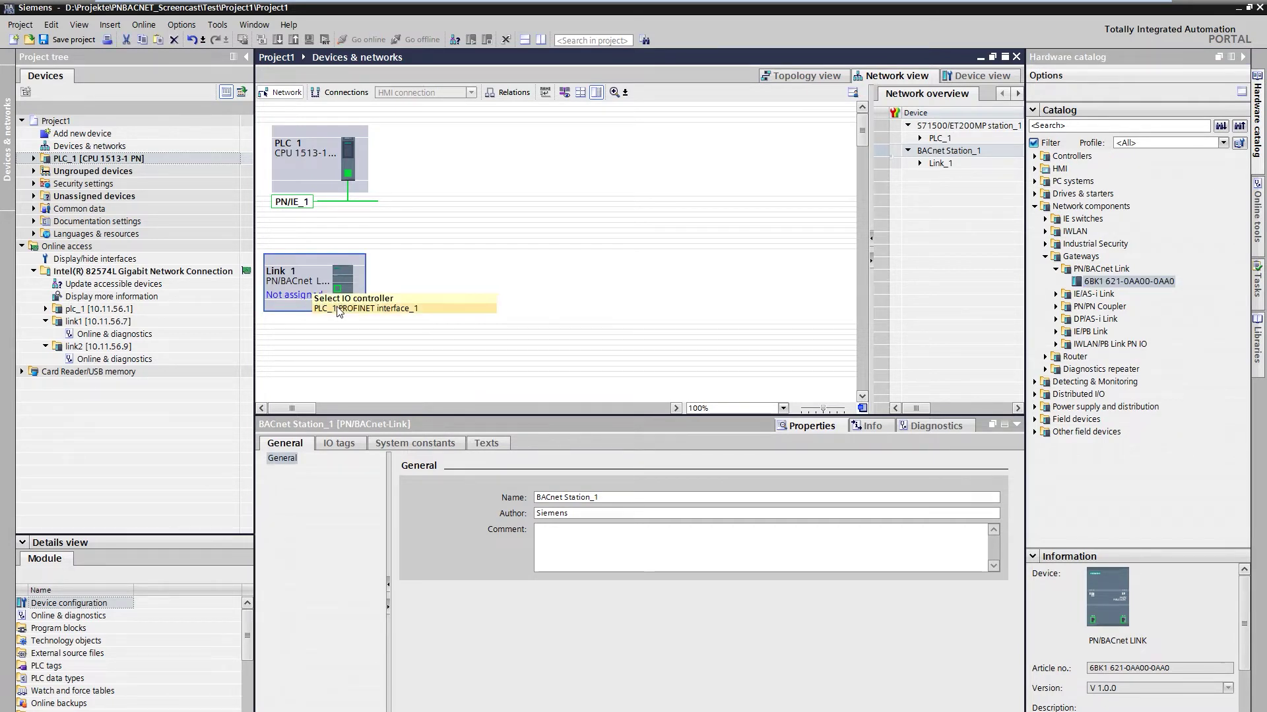
left_click(337, 308)
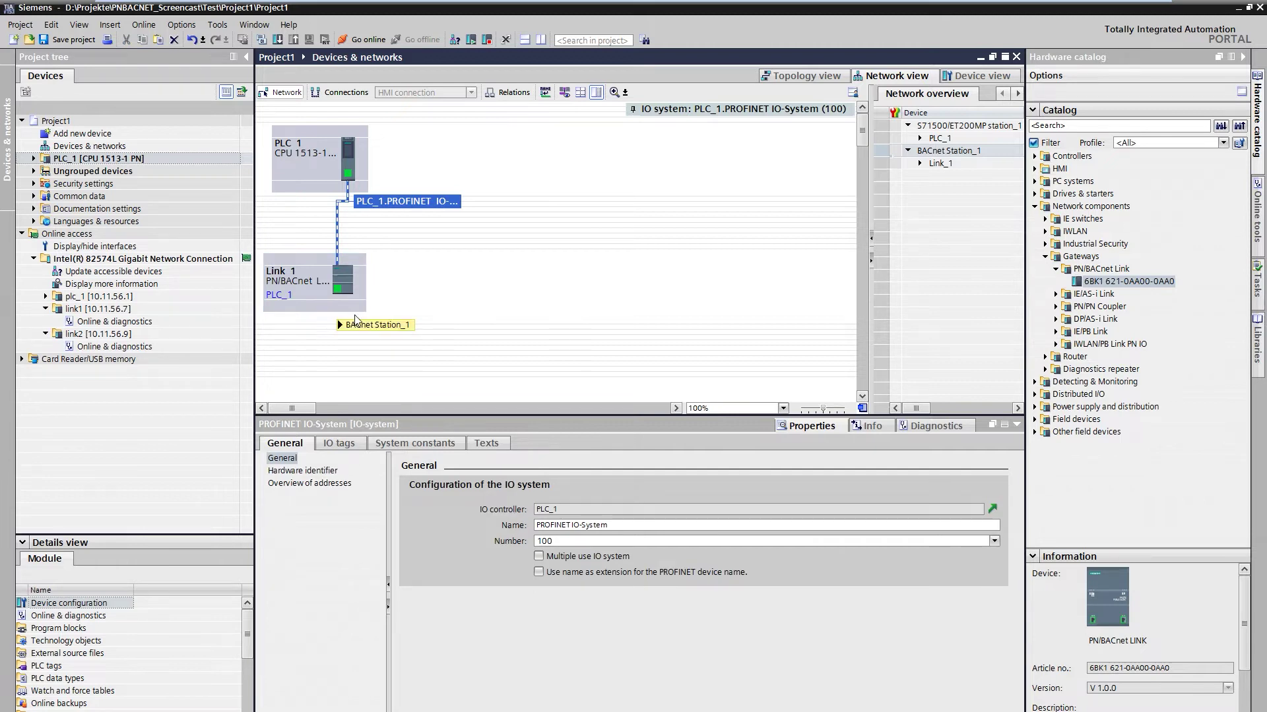
- In Link_1's device view, move its PROFINET IP address into the 10.11.56 subnet
double_click(309, 299)
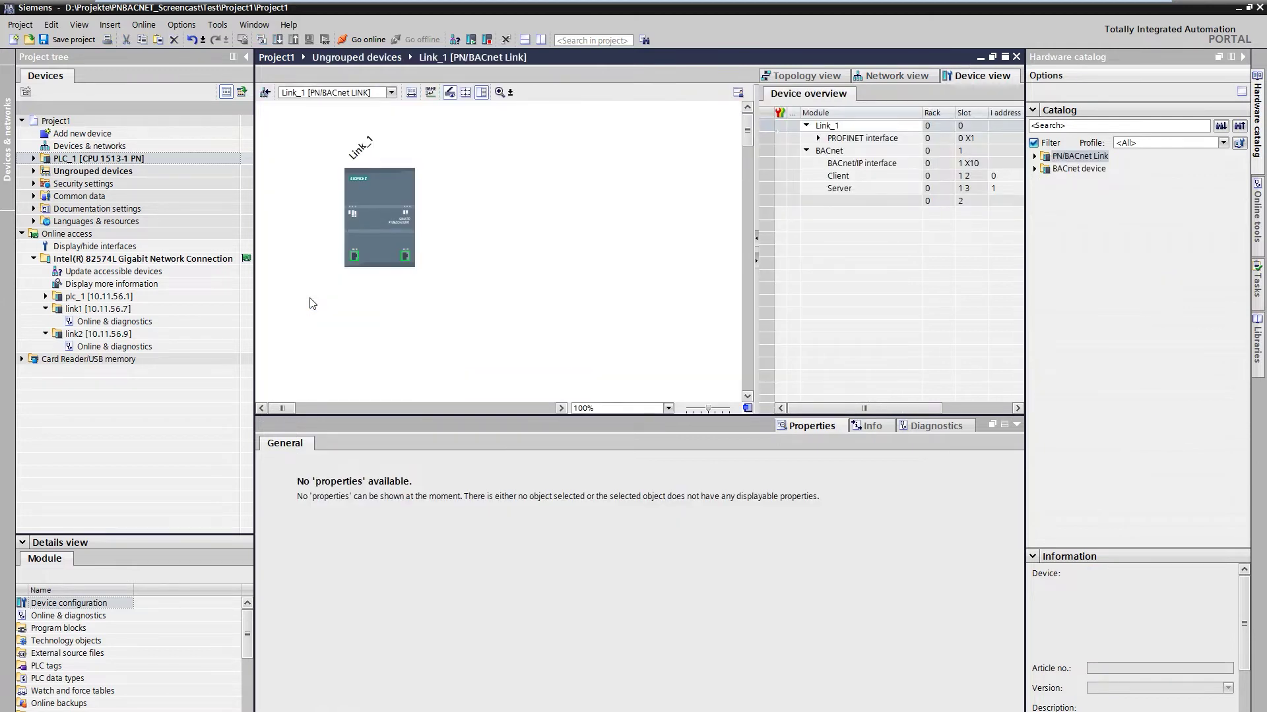
left_click(382, 227)
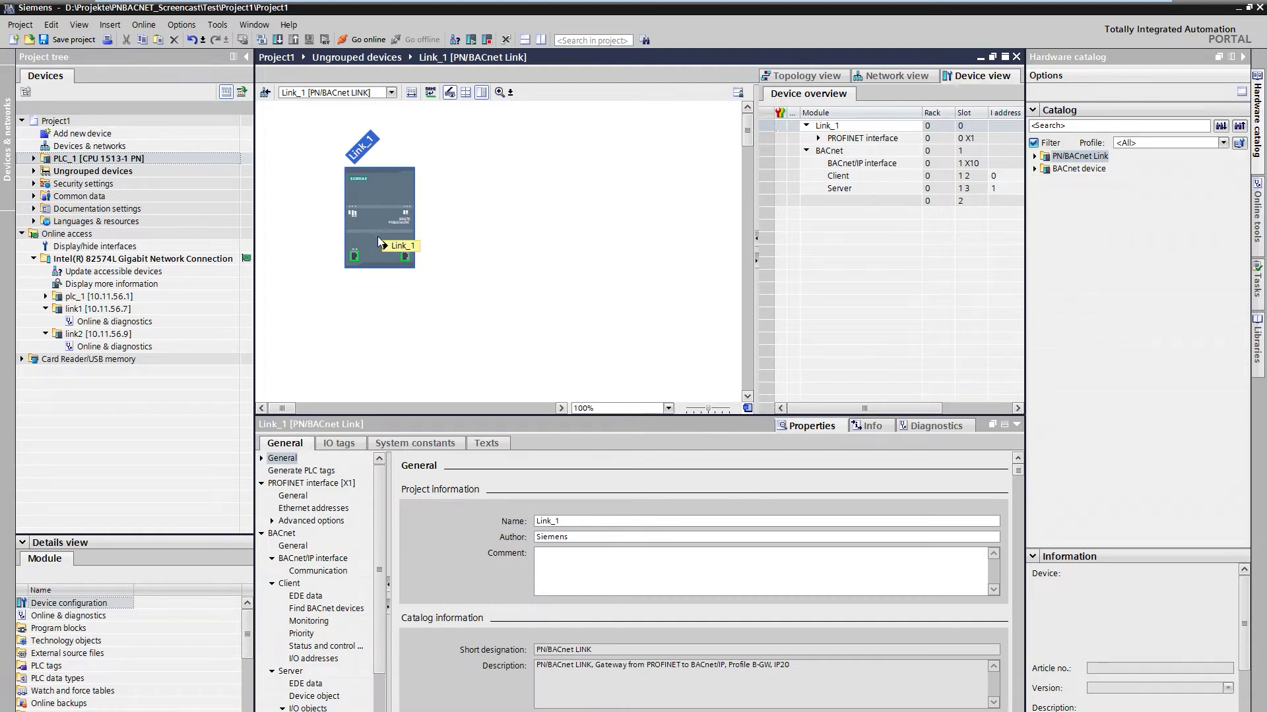
left_click(320, 471)
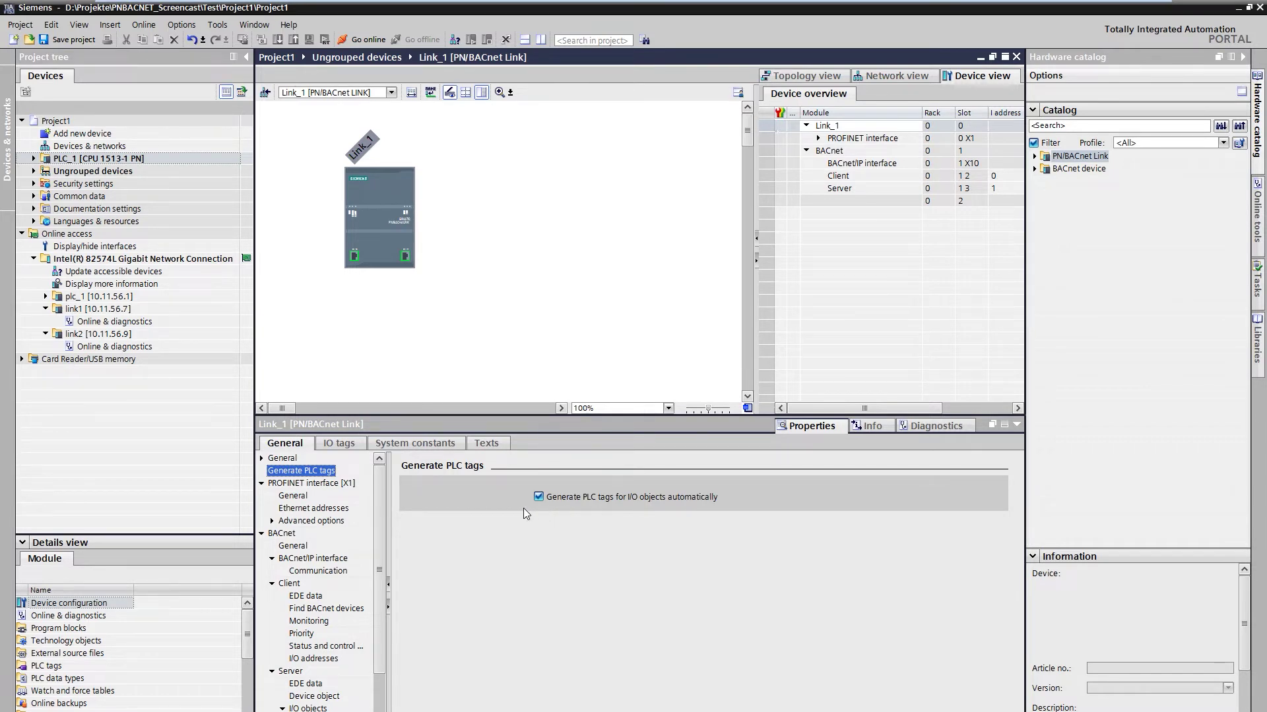
left_click(313, 508)
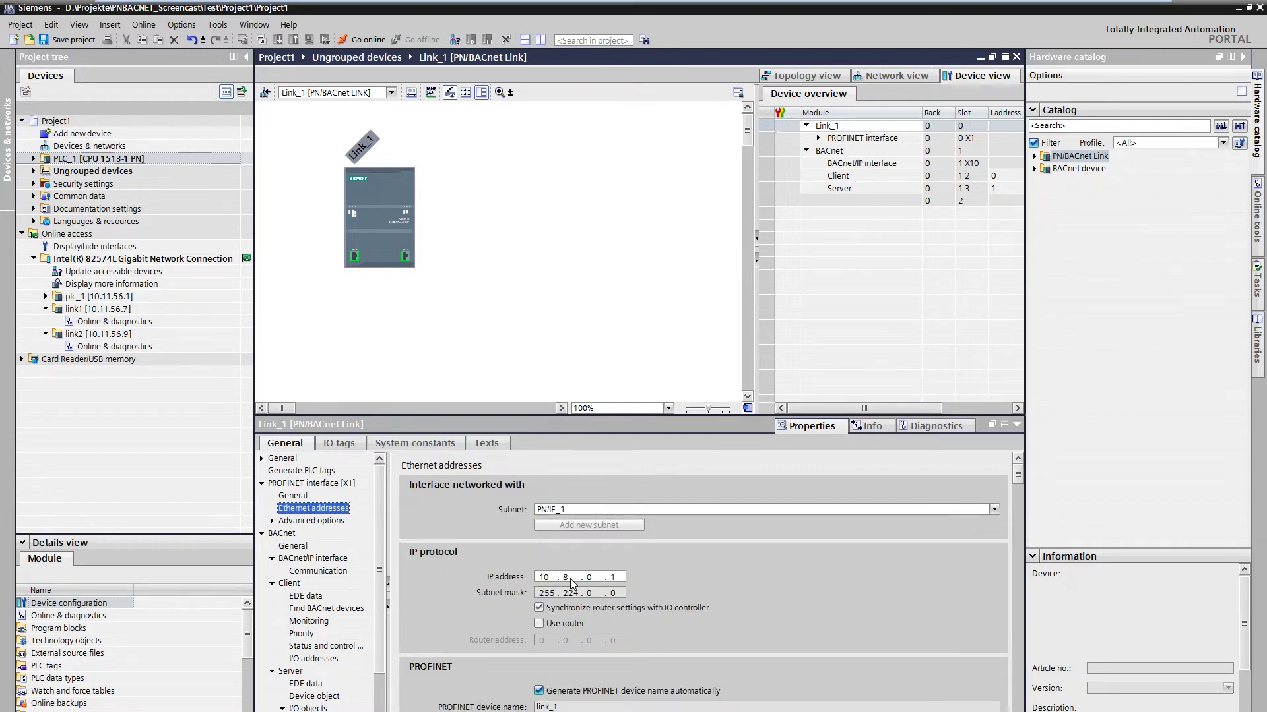
left_click(563, 577)
type("11 . 56 .")
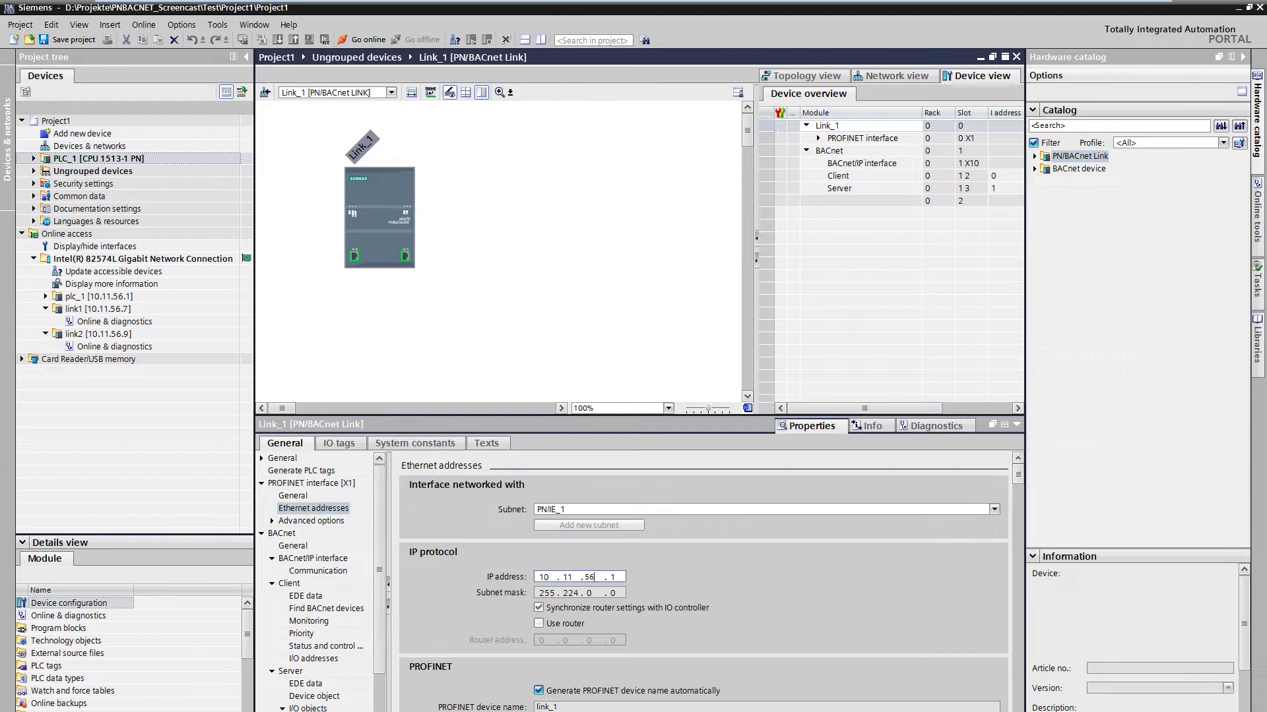
type("7")
- Enter 192.168.0.1 as the IP address of Link_1's BACnet/IP interface
left_click(287, 533)
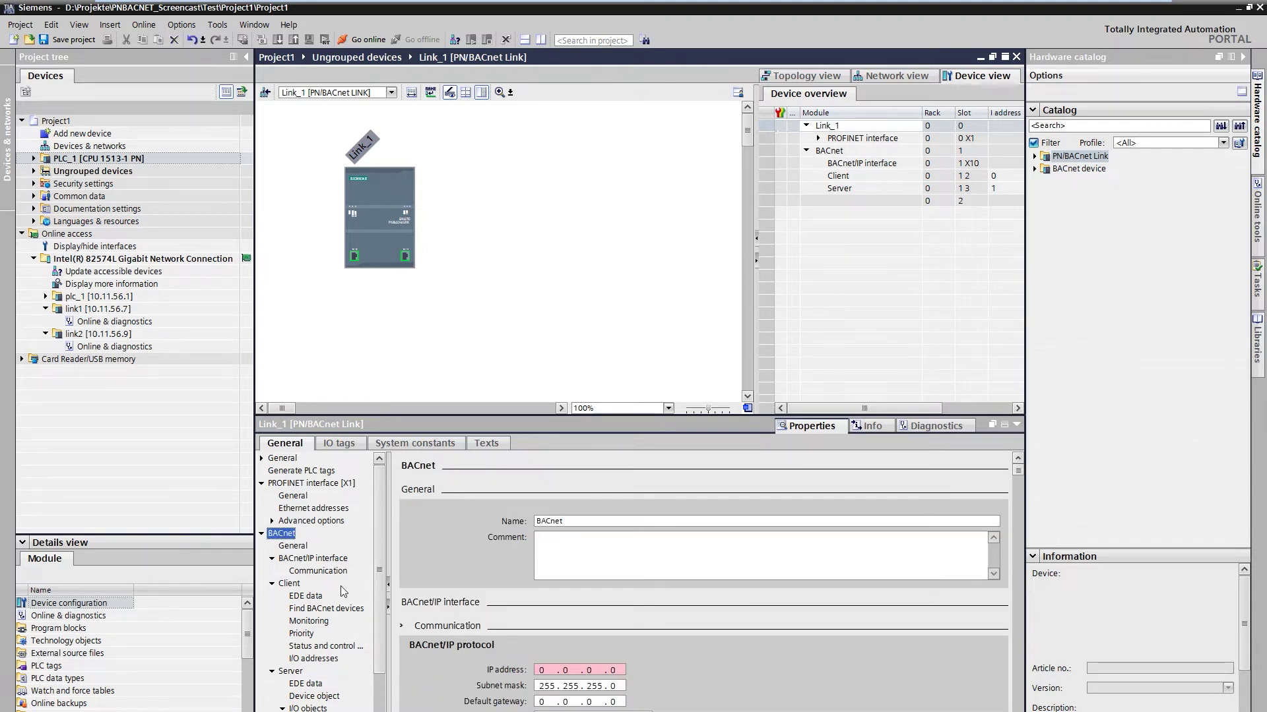
left_click(331, 559)
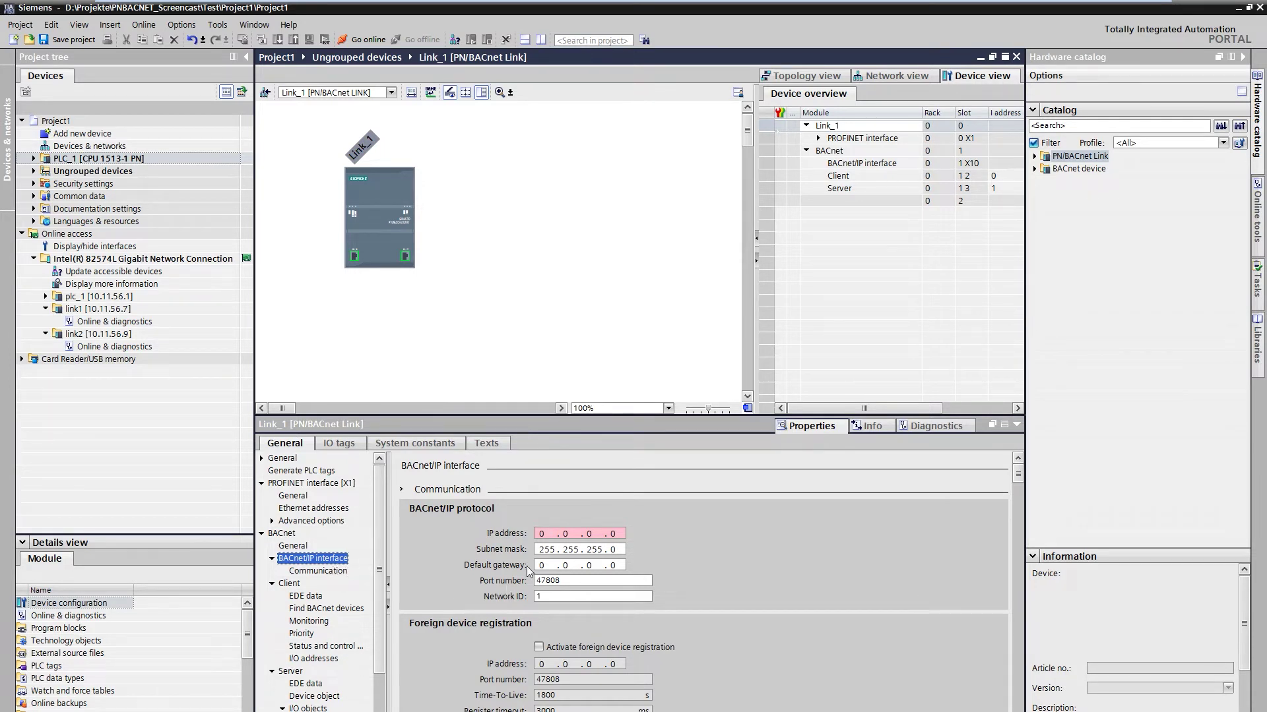
left_click(542, 534)
type("192 . 168 . 0 . 1")
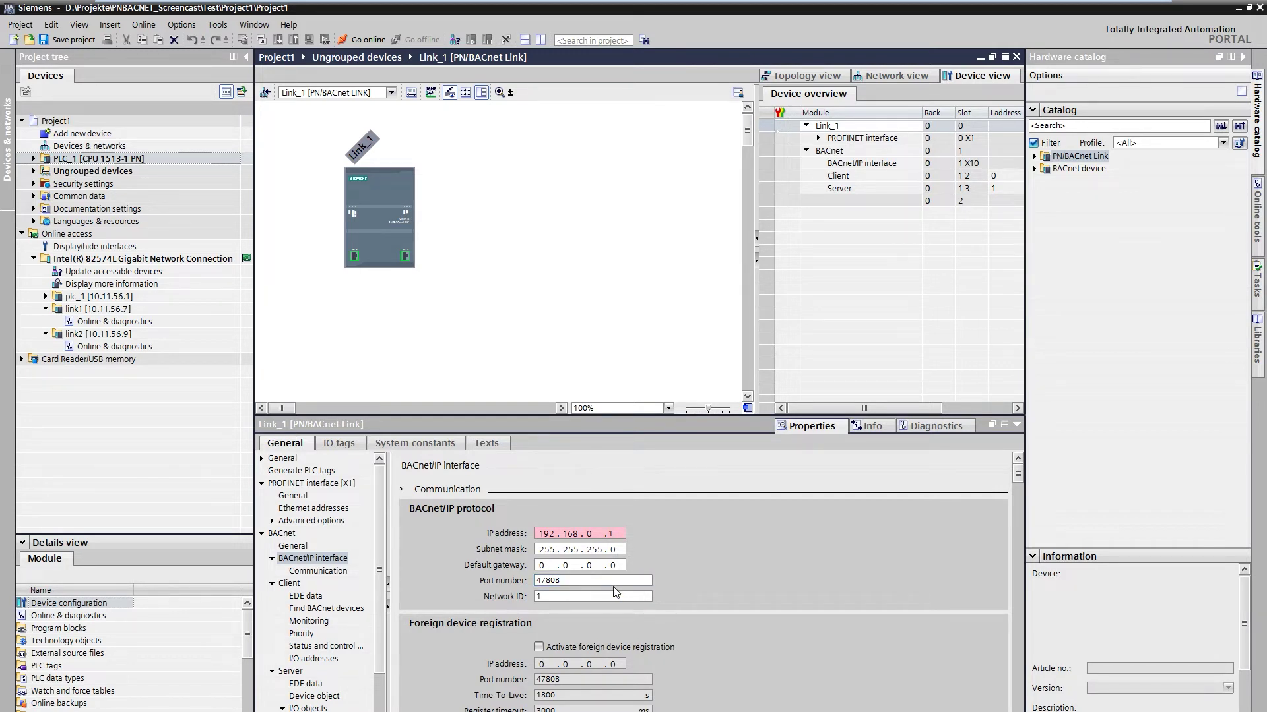
- Give the server device object instance 4321 and name SIMATIC_1, then show the EDE data page
left_click(313, 697)
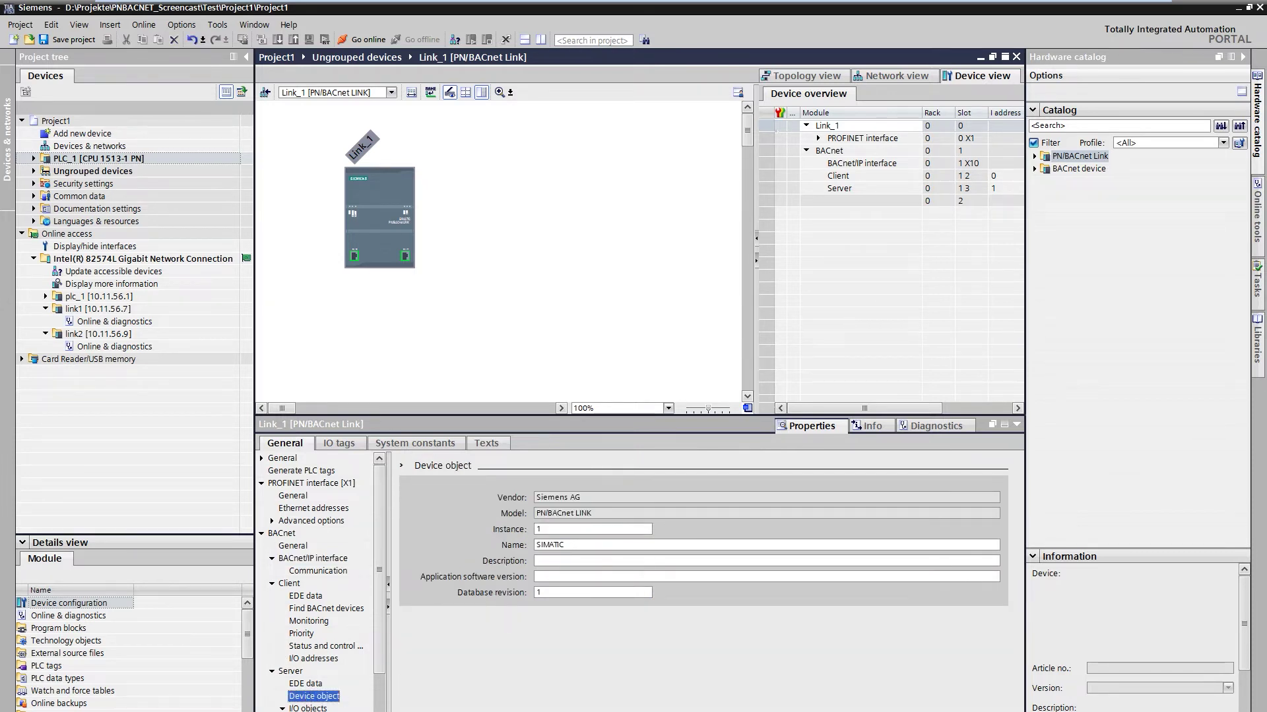
double_click(536, 529)
type("4321")
left_click(617, 545)
type("_1")
scroll(377, 627, "down", 1)
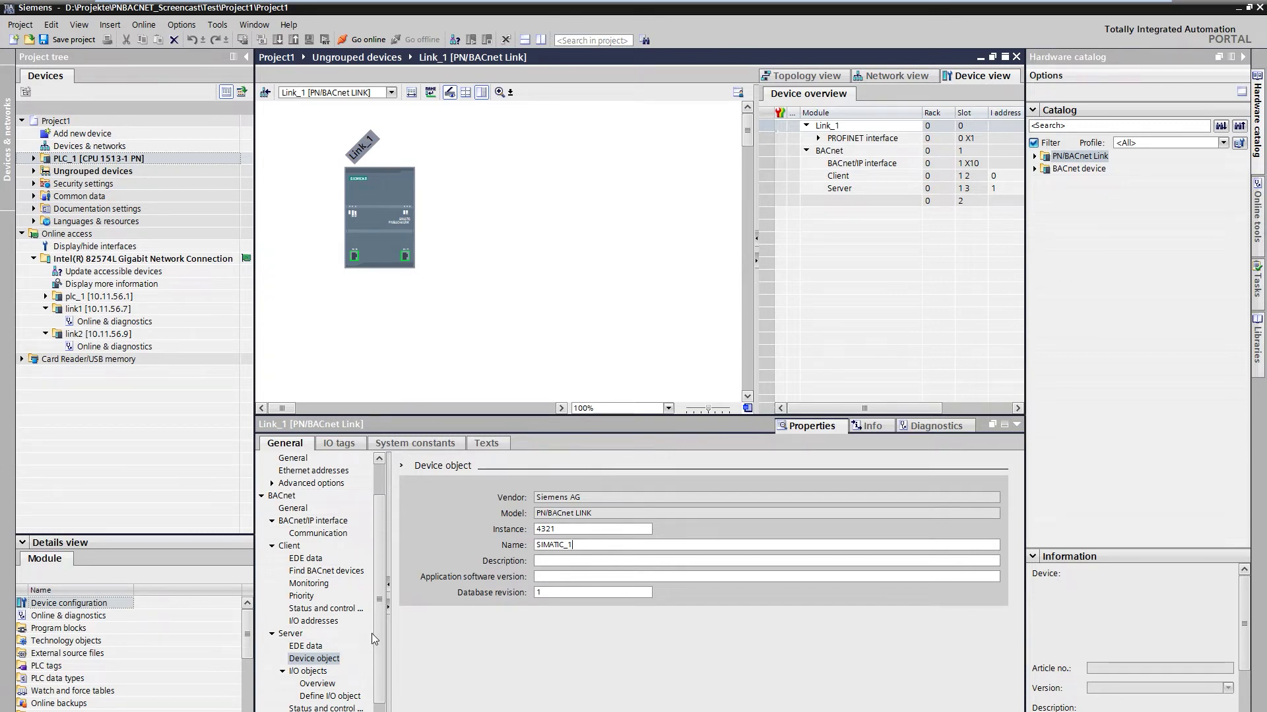
left_click(320, 648)
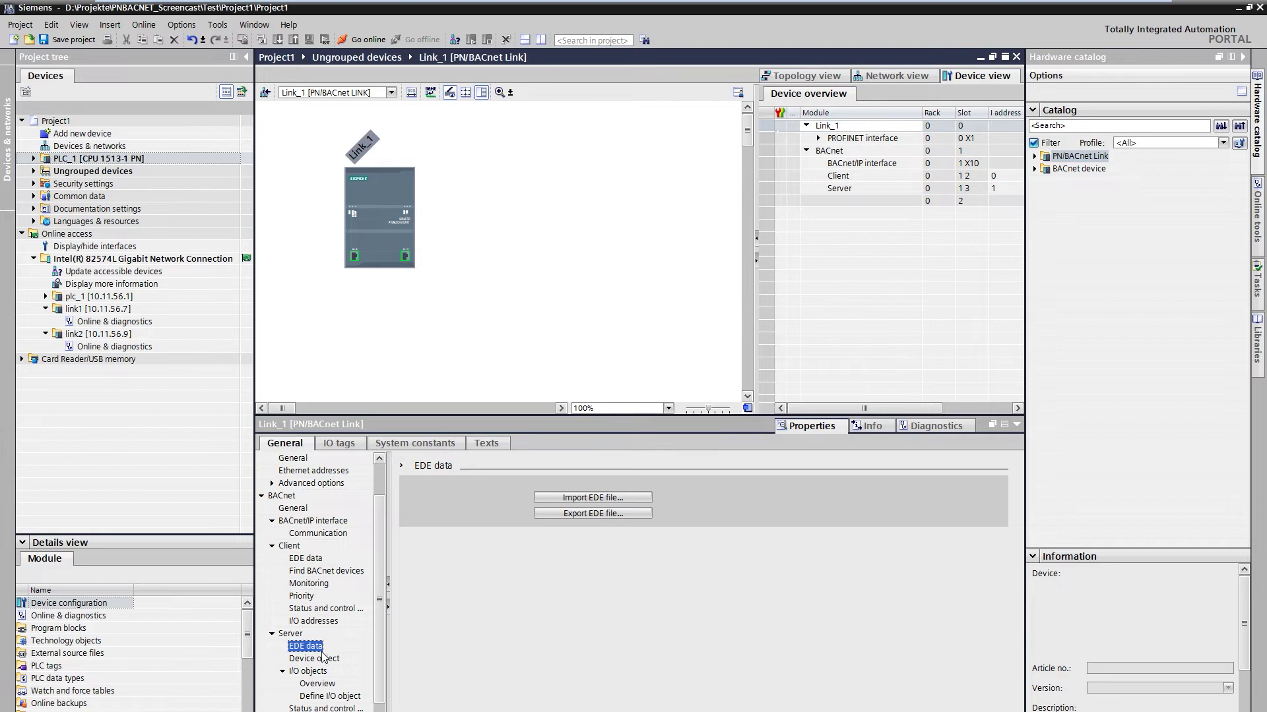
- Create server I/O object1 as an Analog input and I/O object2 as a Binary input
left_click(326, 698)
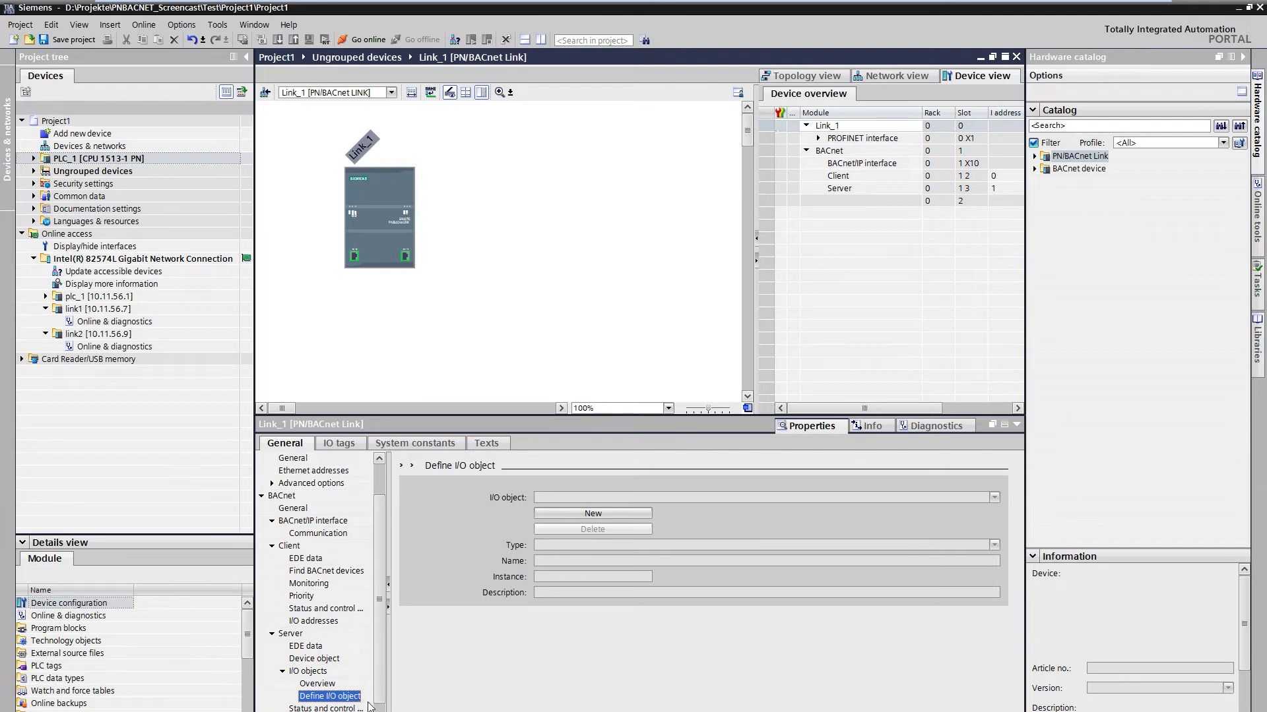
left_click(571, 516)
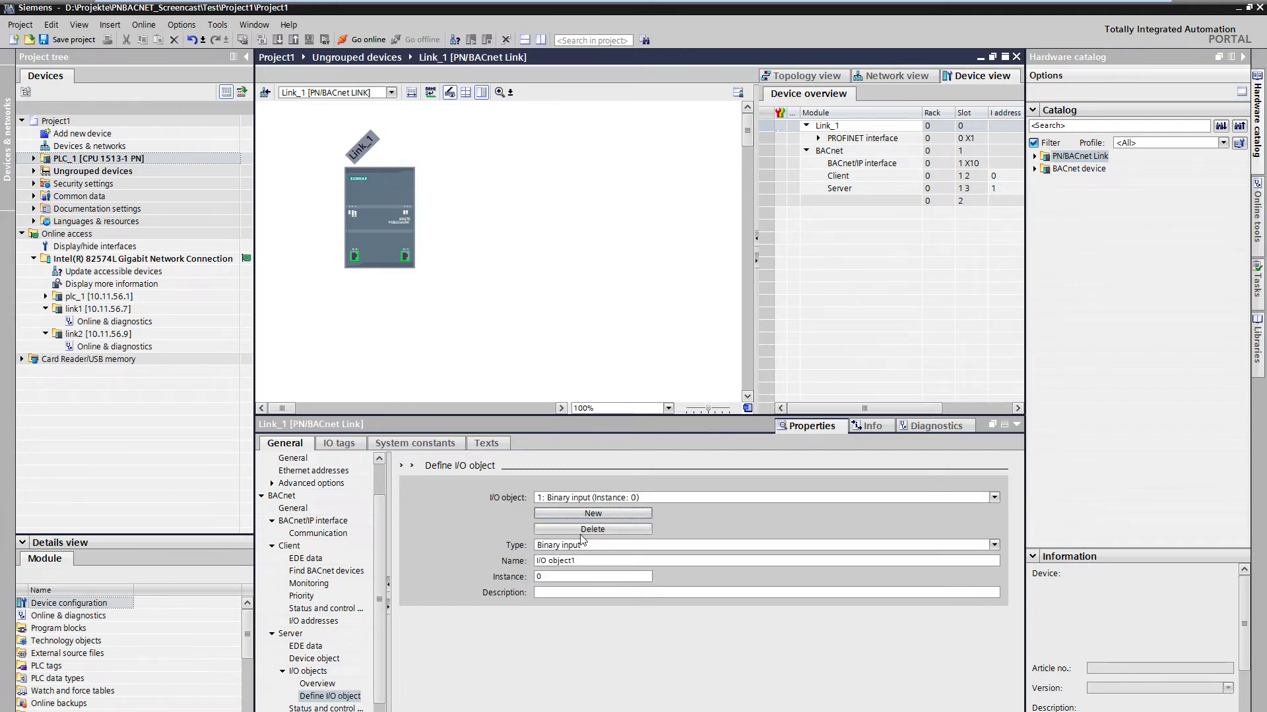
left_click(578, 545)
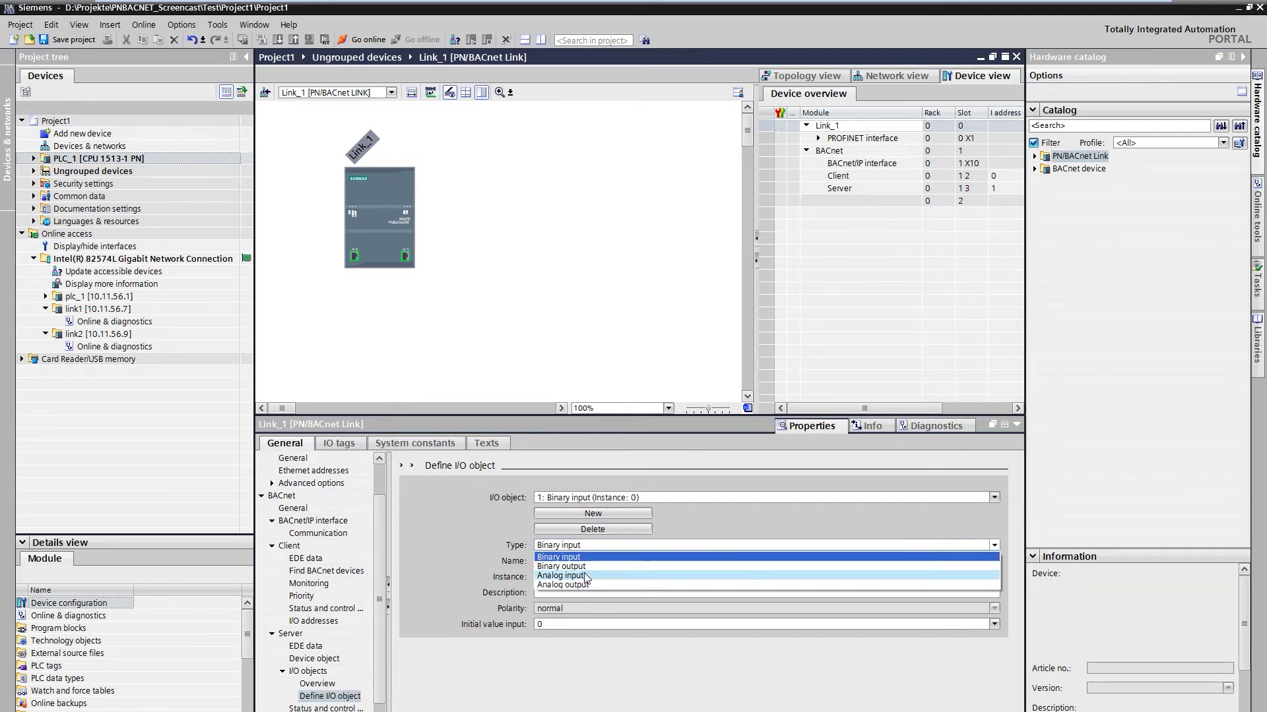
left_click(584, 576)
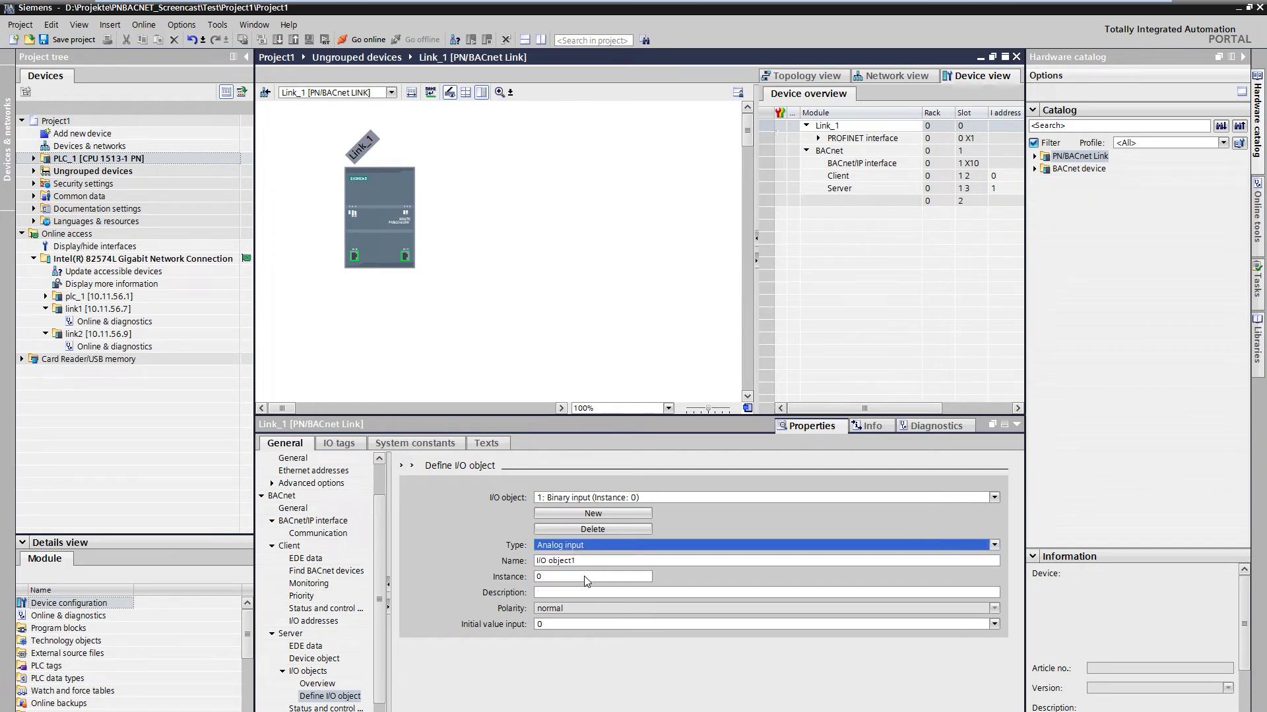
left_click(581, 623)
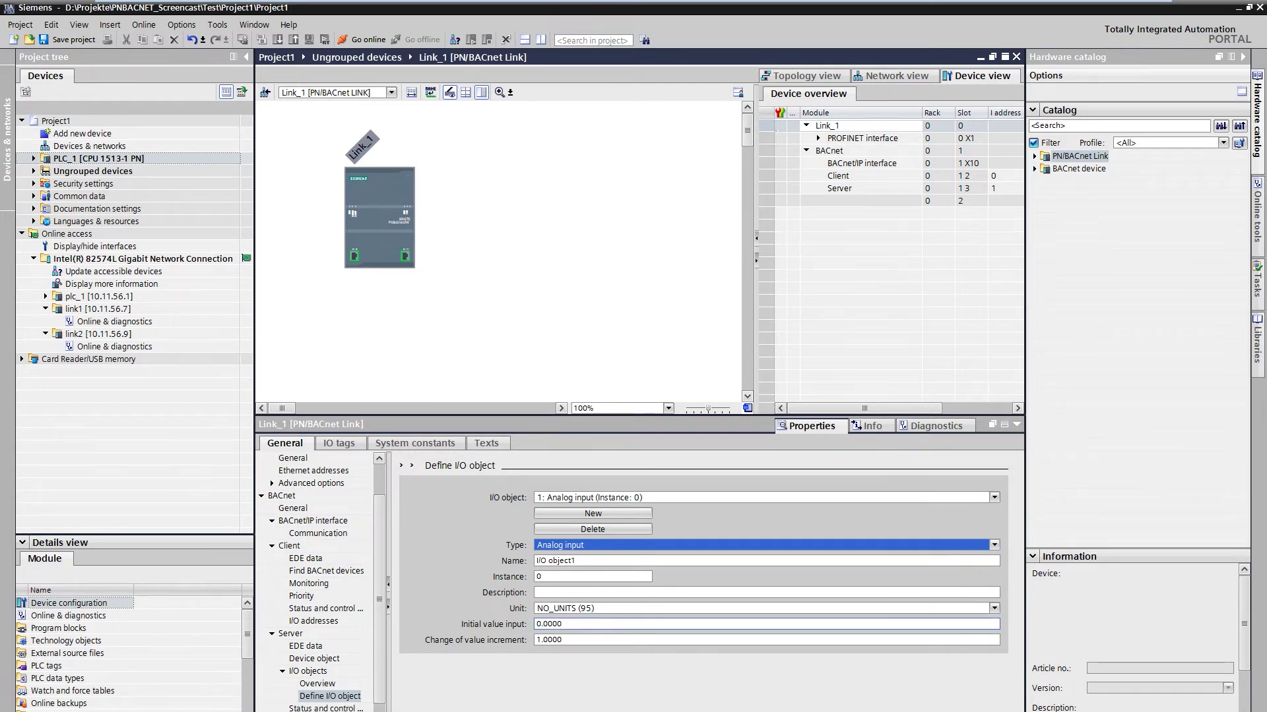
left_click(592, 513)
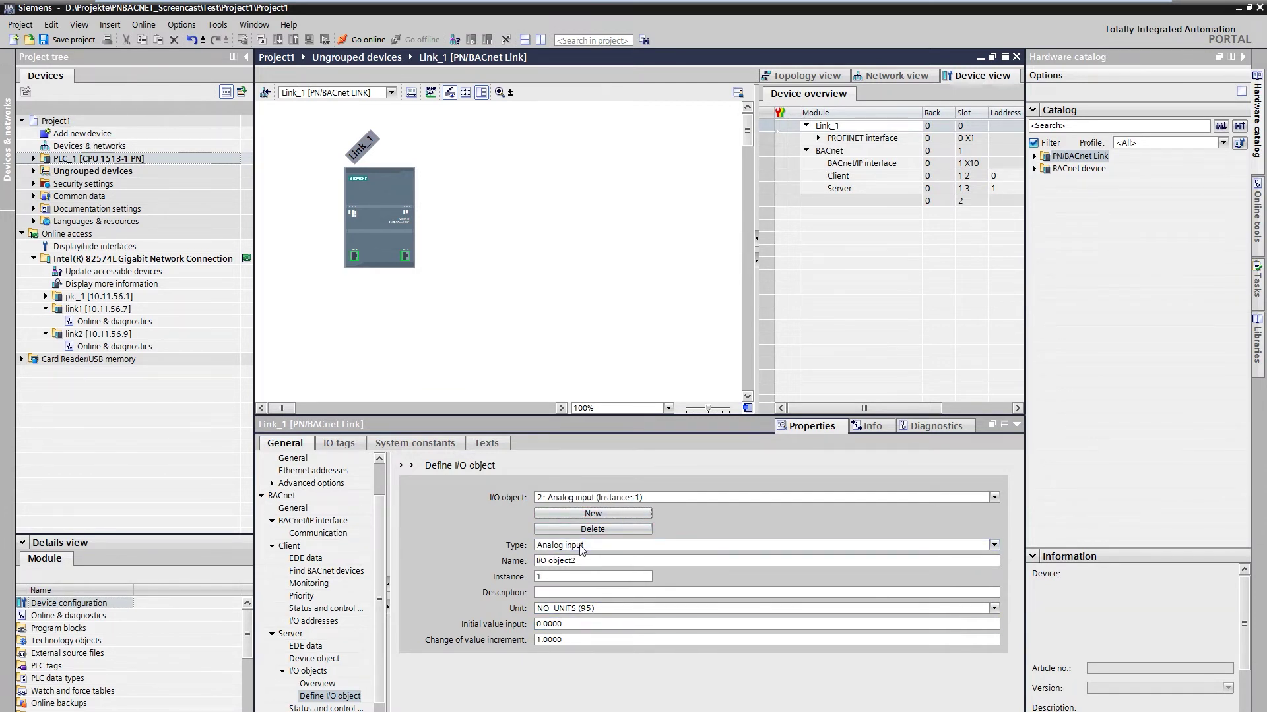
left_click(587, 545)
left_click(586, 573)
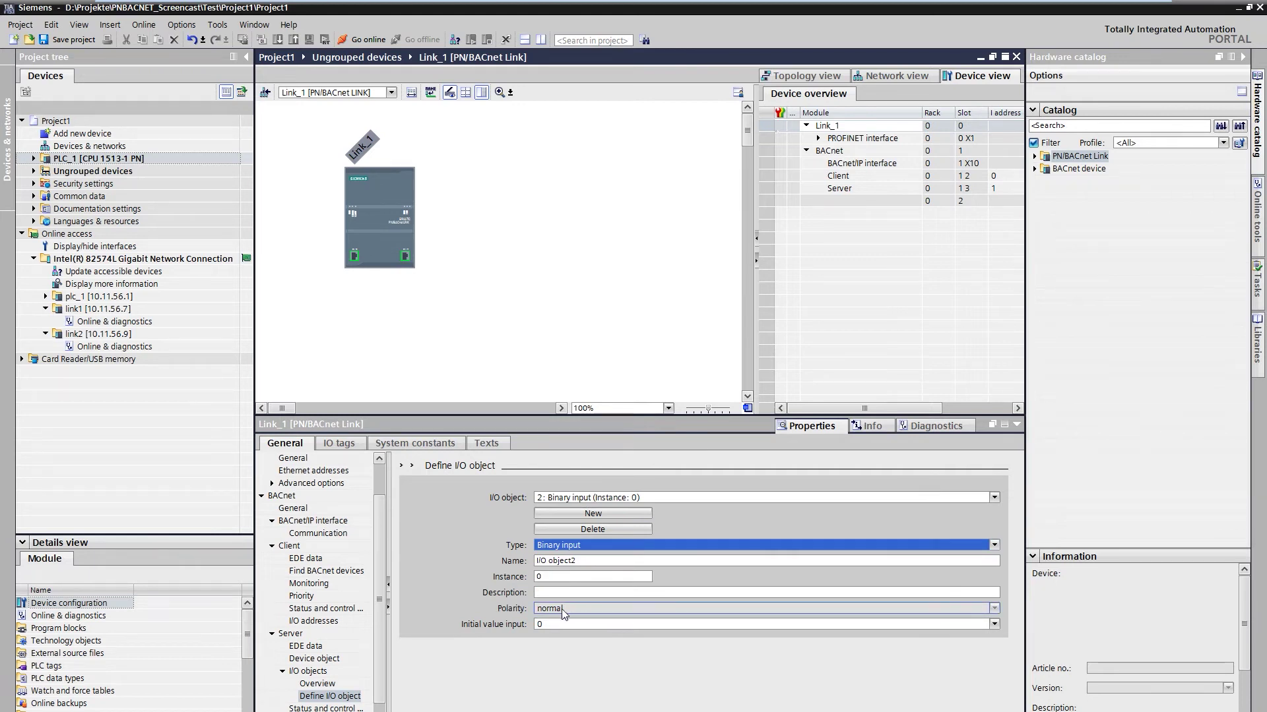
- Export the server EDE data to PNBACnetServer.csv, overwriting the existing file
left_click(310, 647)
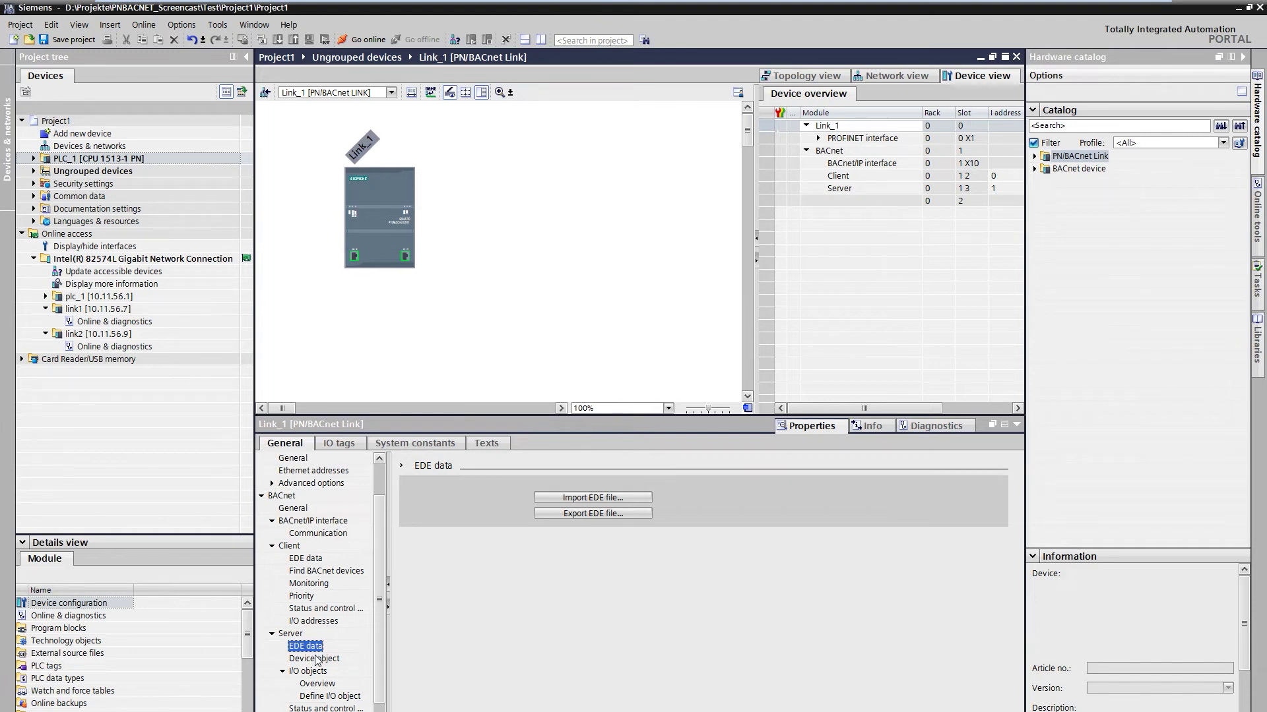
left_click(574, 515)
left_click(304, 219)
left_click(662, 450)
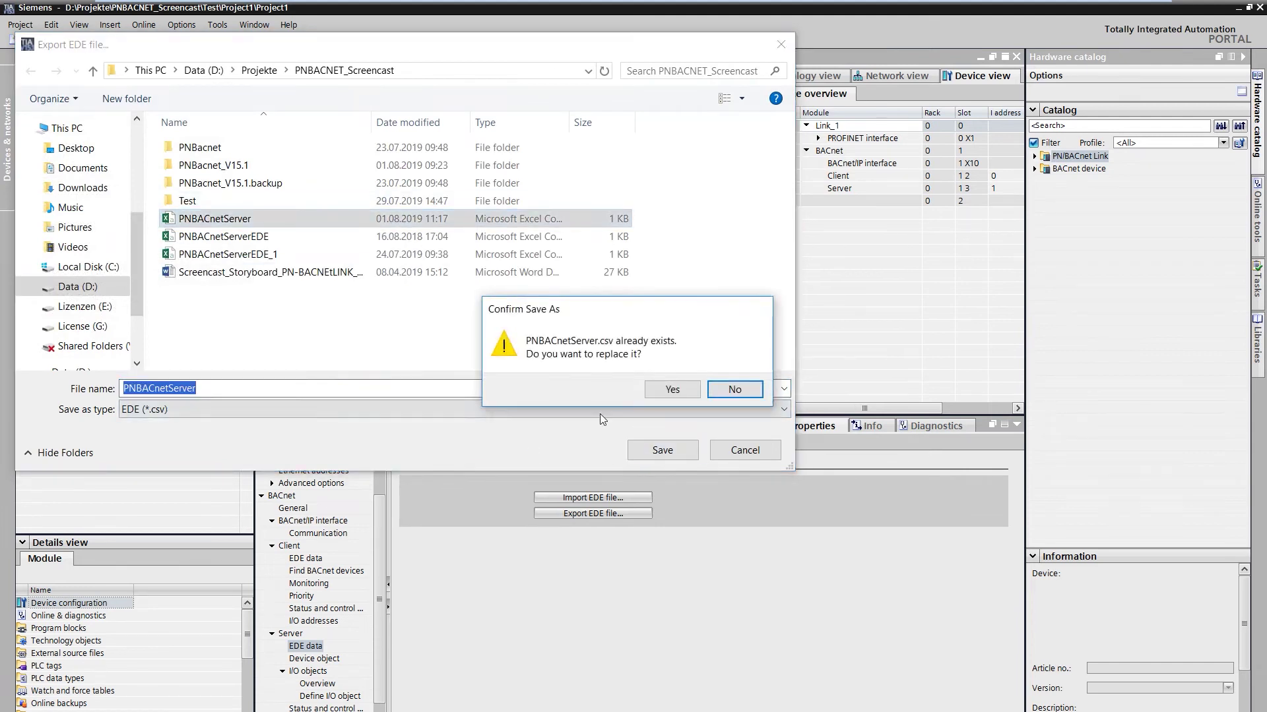
- Save the project, then add PN/BACnet Link Link_2 in network view assigned to PLC_1
left_click(670, 390)
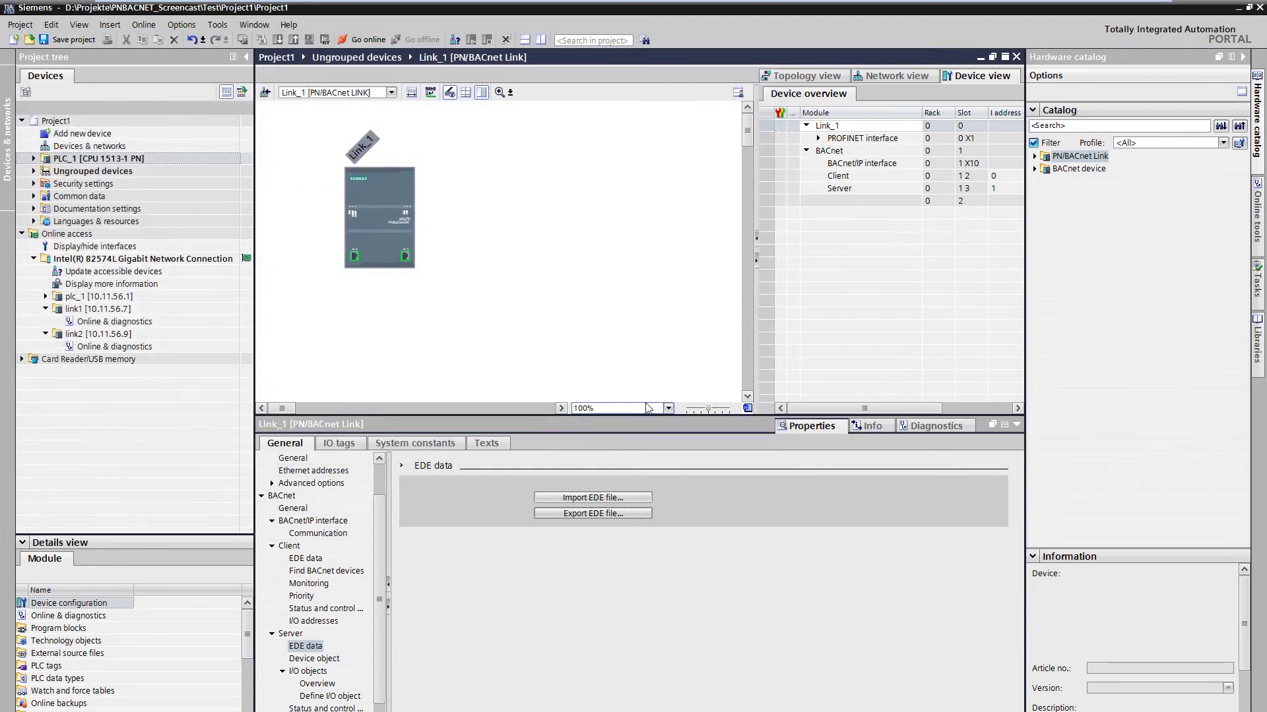
left_click(900, 77)
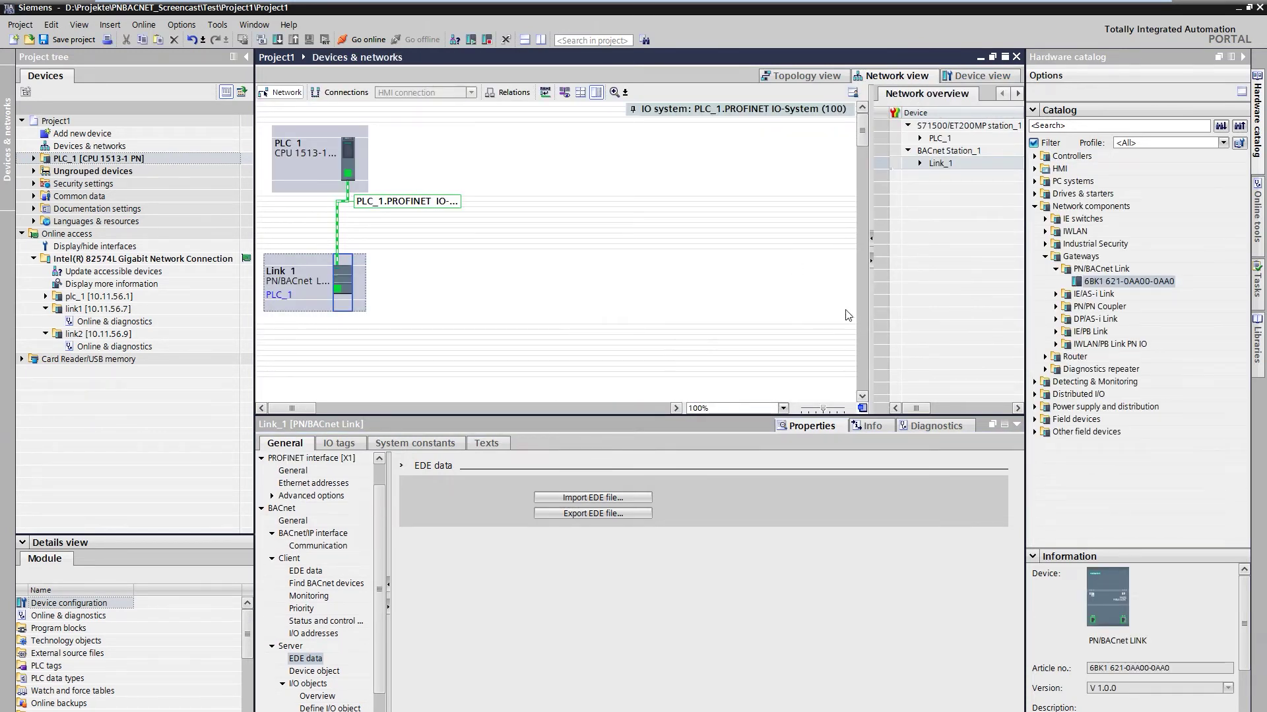
left_click_drag(1099, 282, 333, 379)
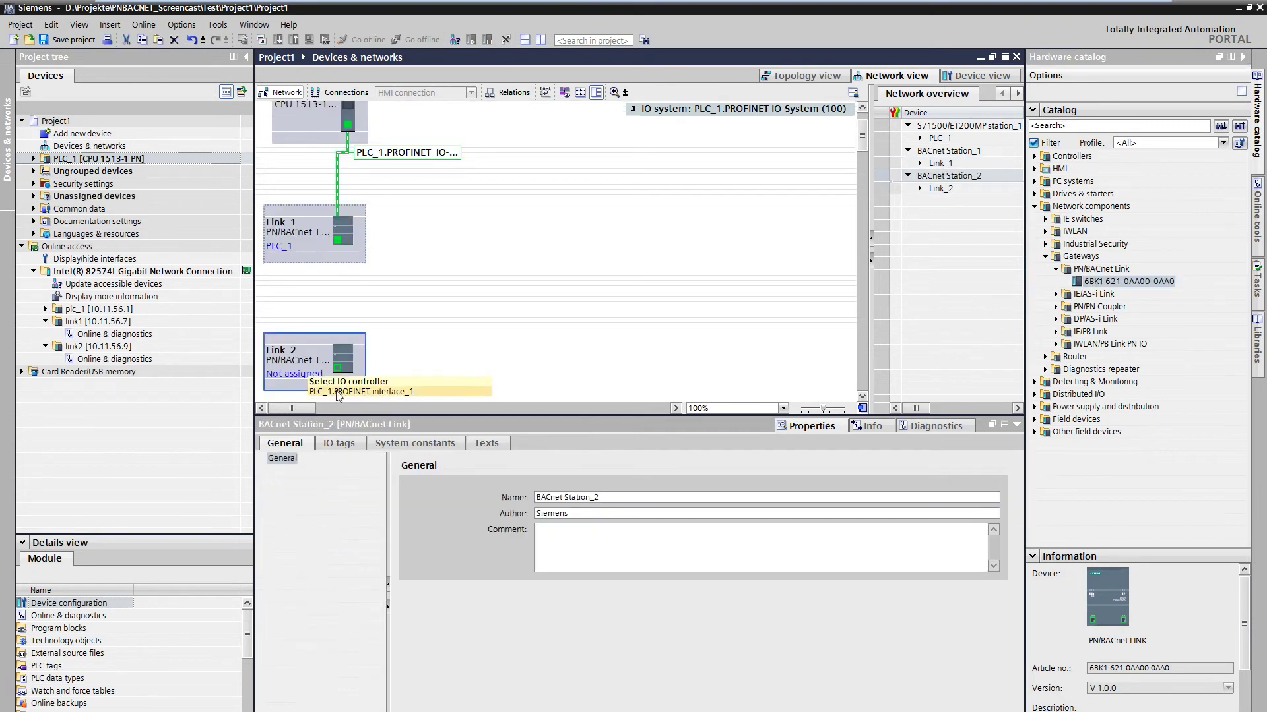
left_click(337, 392)
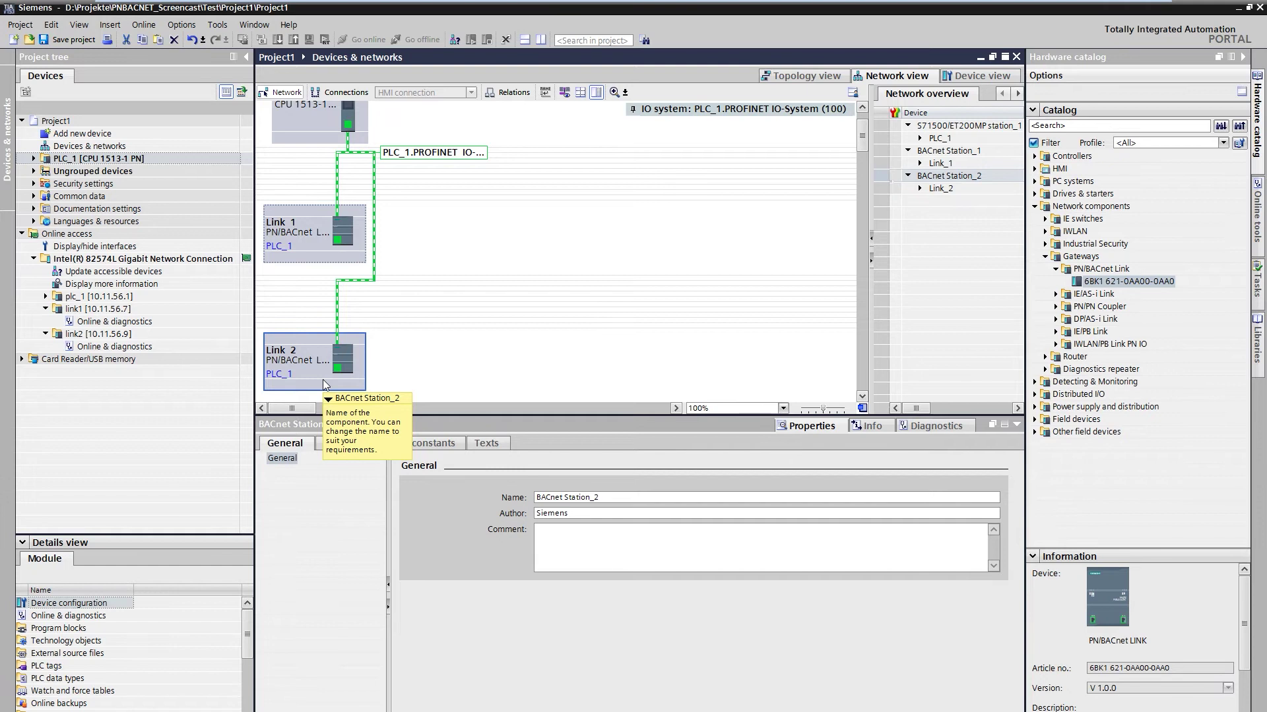
- Set Link_2's PROFINET interface IP address to 10.11.56.9
double_click(323, 380)
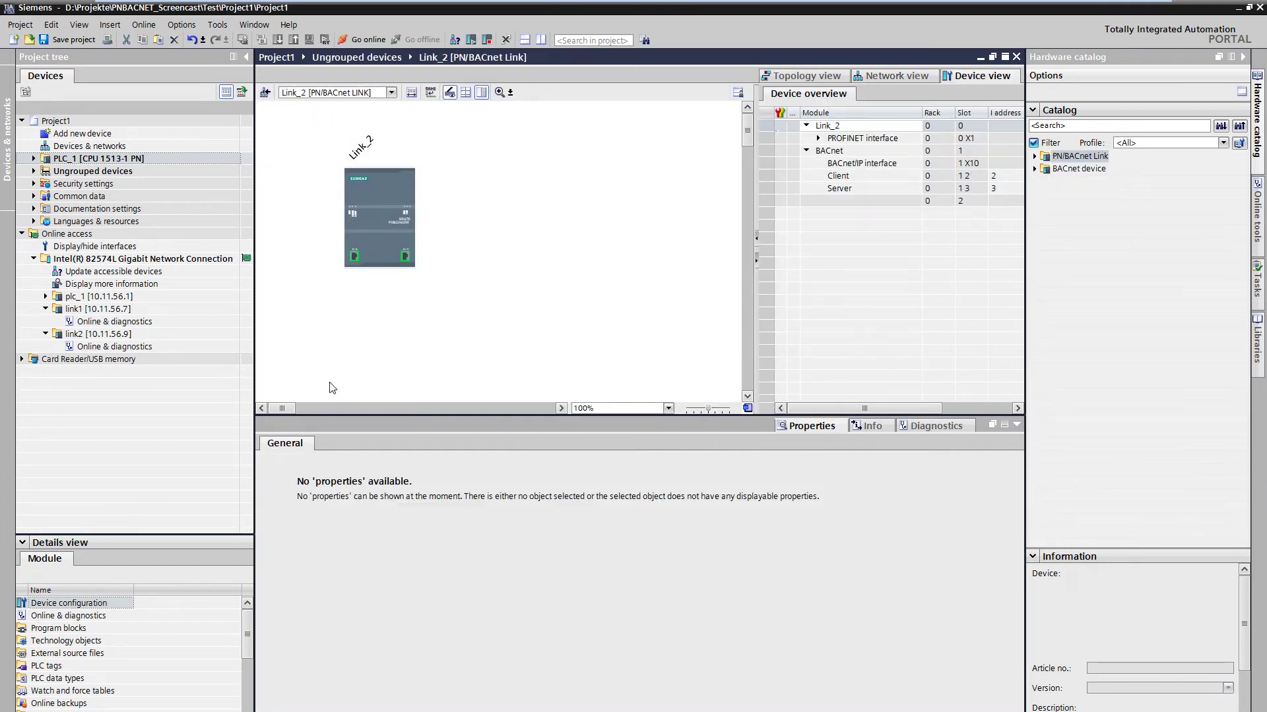
left_click(362, 146)
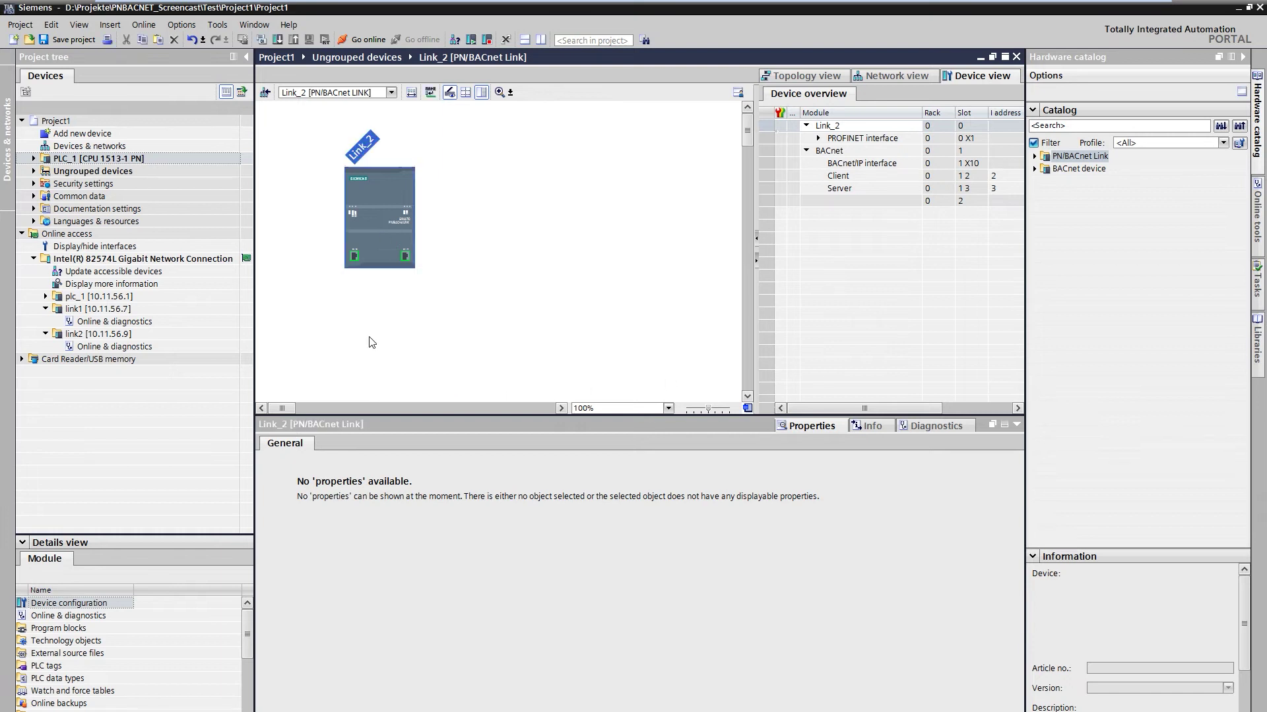
left_click(548, 576)
type(". 1")
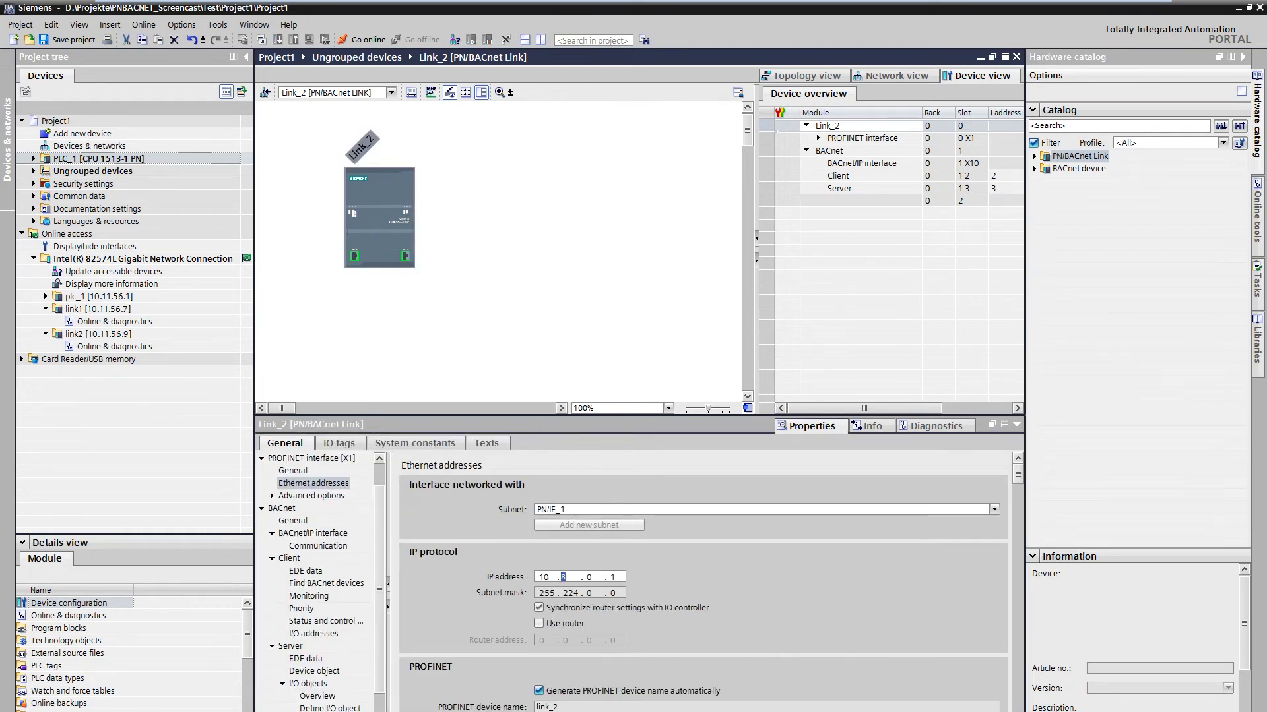
type("1 . 56 .9")
- Set Link_2's BACnet/IP interface address to 192.168.0.2
left_click(297, 537)
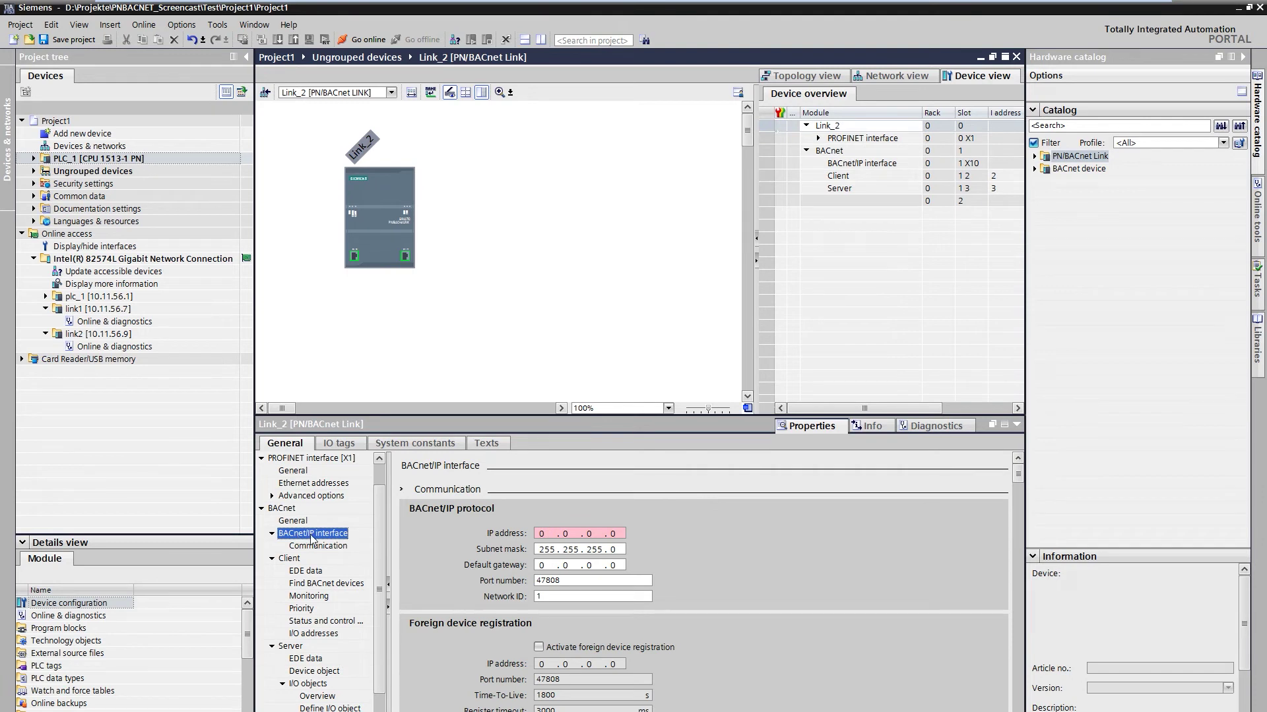
left_click(543, 534)
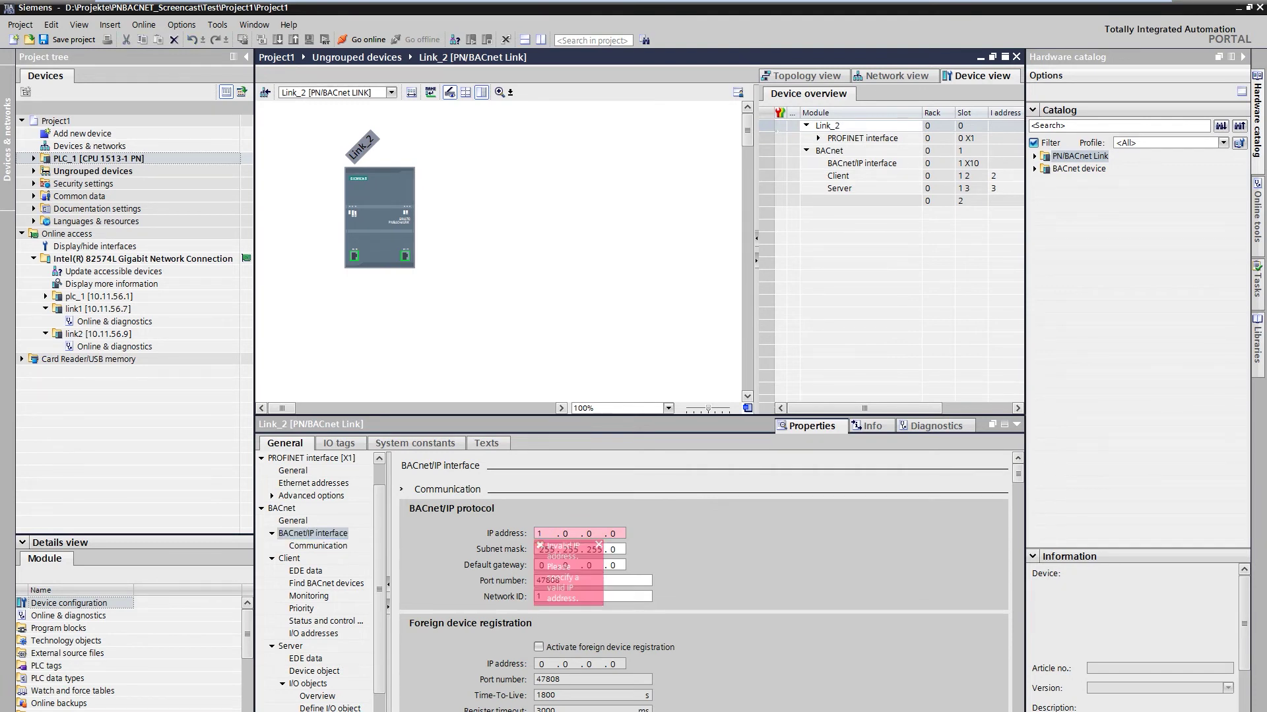
type("192 . 168 . 0 . 2")
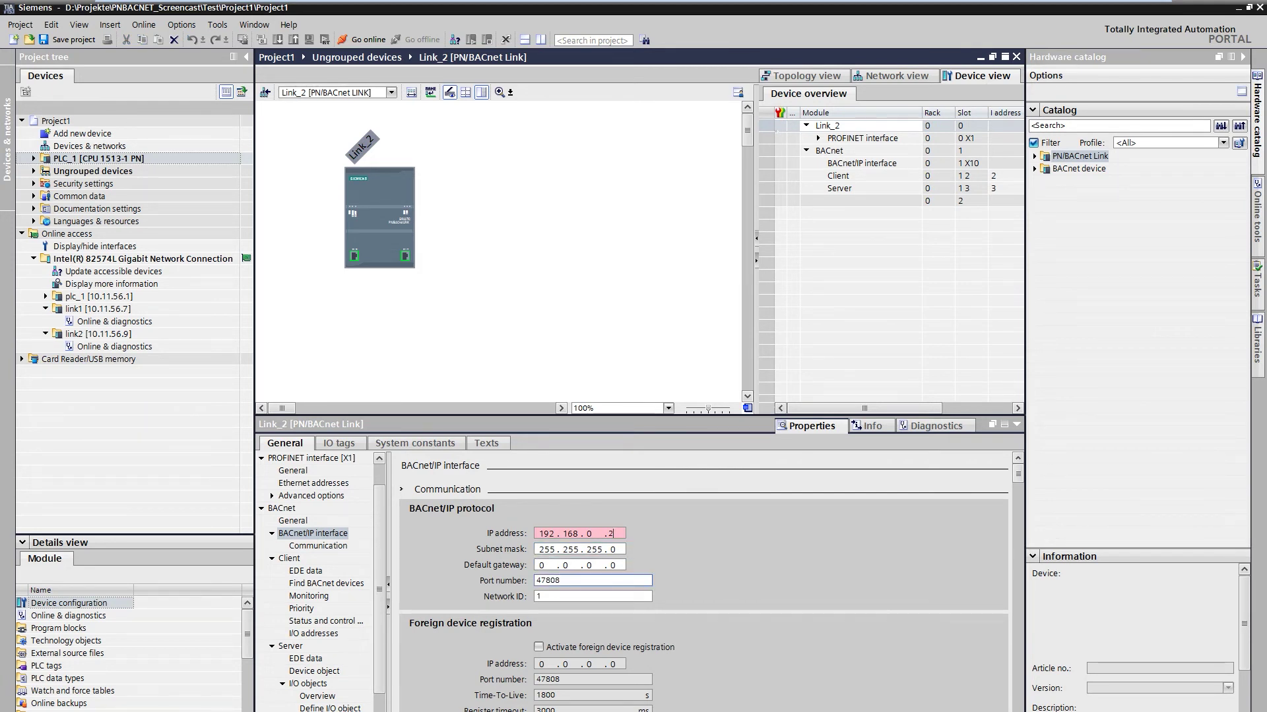
- Import the PNBACnetServer EDE file into Link_2's client, adding SIMATIC_1 and its two I/O objects
left_click(316, 571)
left_click(581, 505)
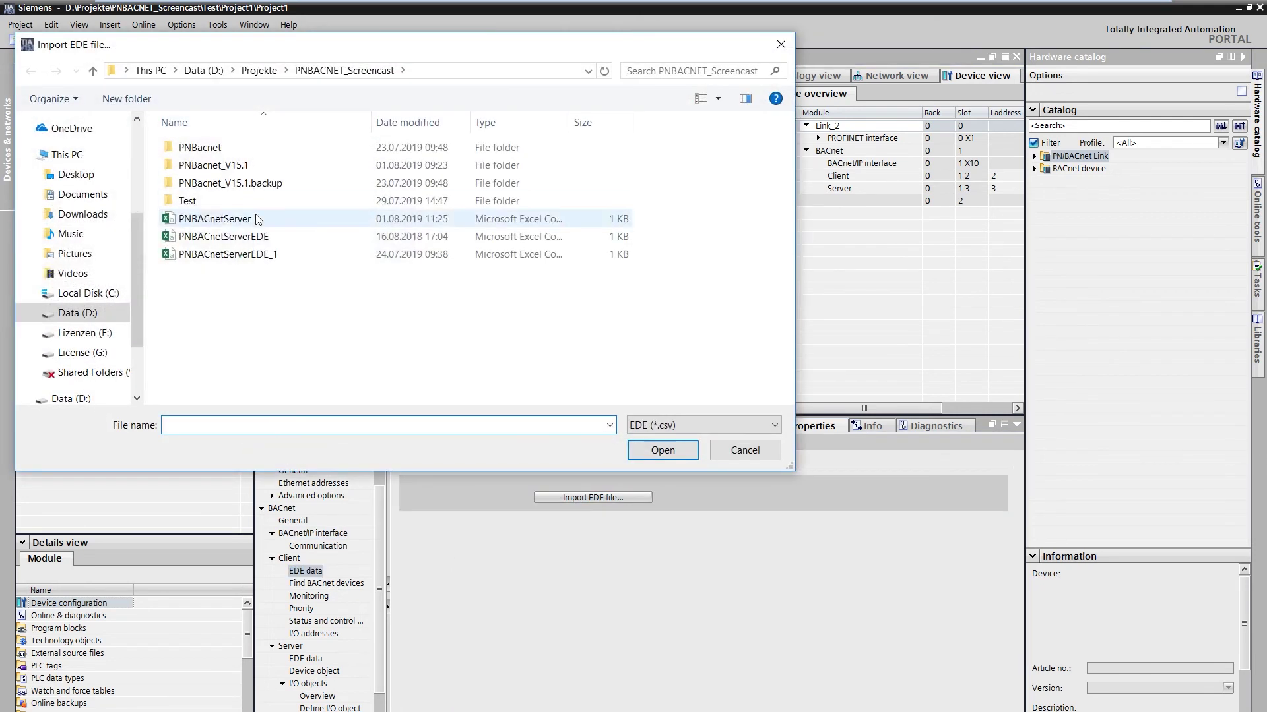
left_click(316, 292)
left_click(658, 450)
left_click(401, 247)
left_click(388, 247)
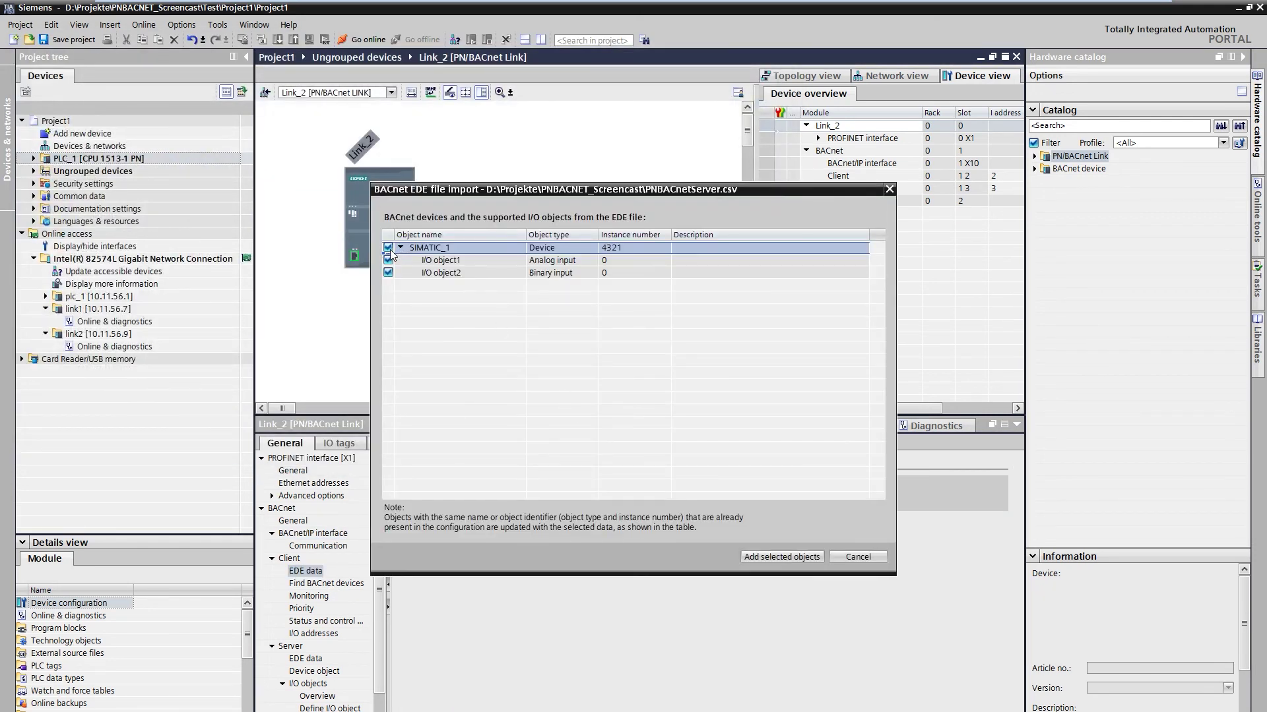
left_click(778, 557)
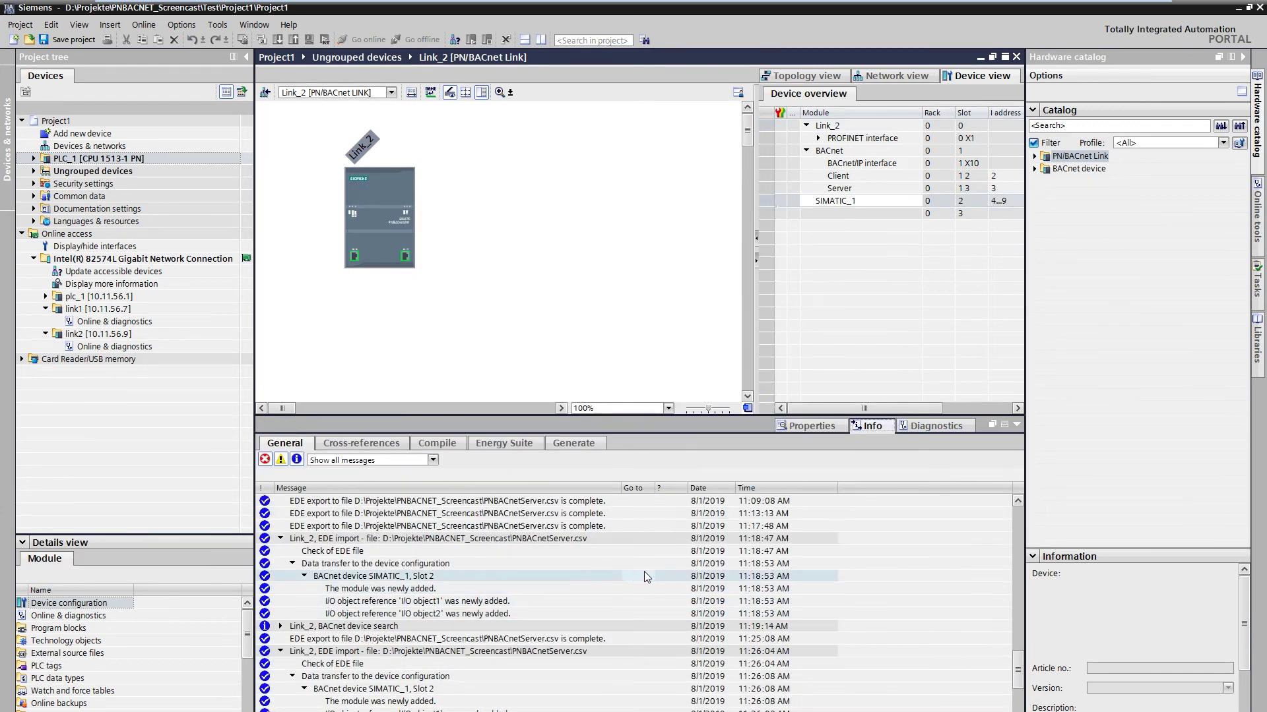
- Download the hardware configuration to PLC_1 with Load, then reopen Link_2's device view
left_click(914, 82)
left_click(348, 122)
left_click(278, 40)
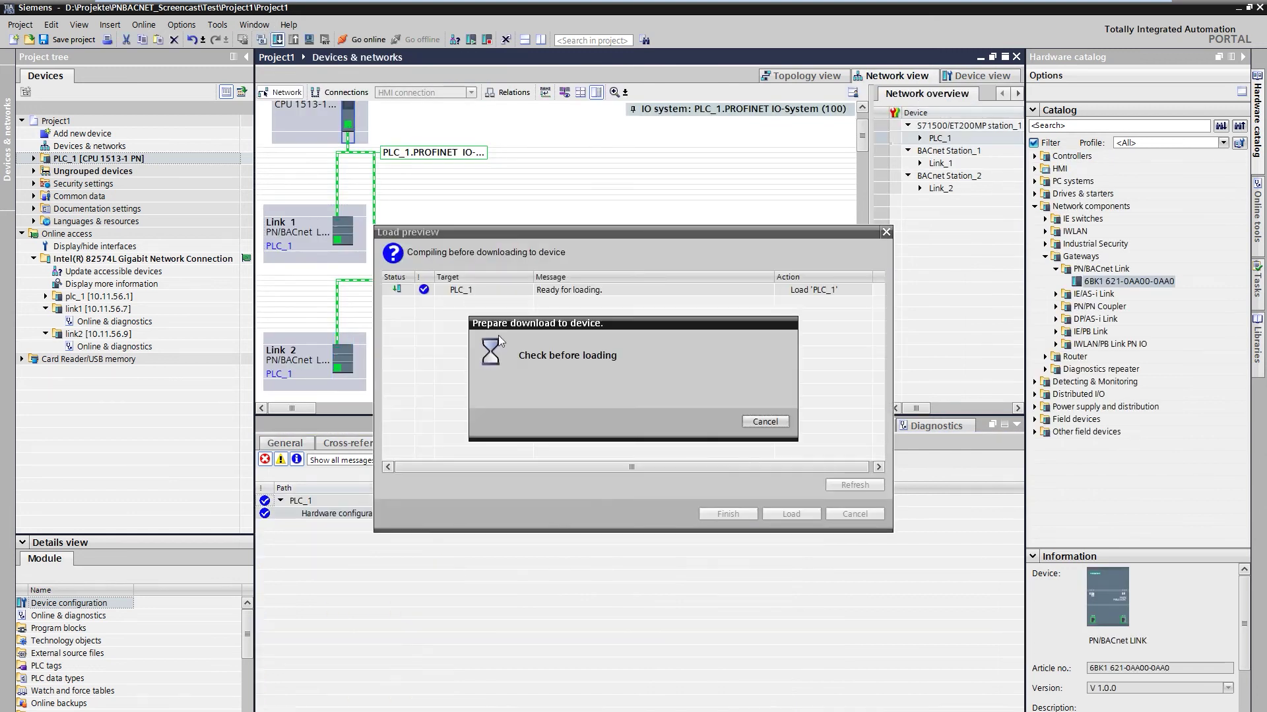
left_click(789, 513)
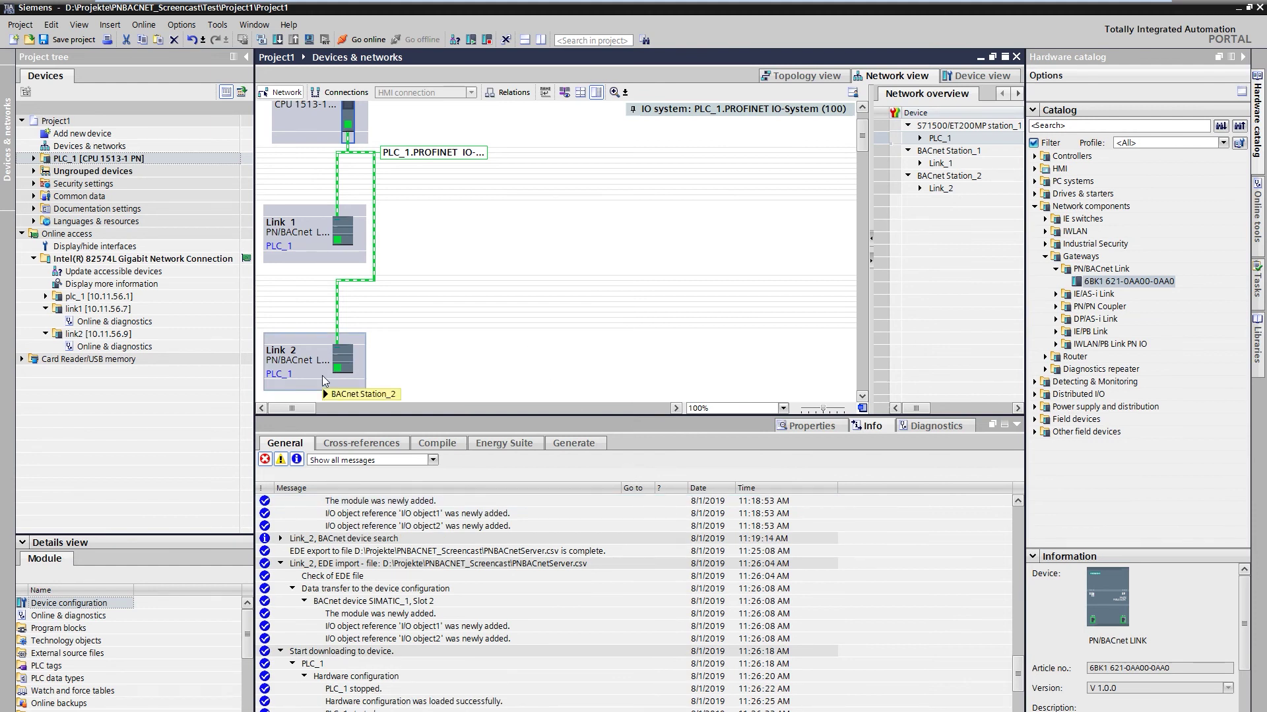
mouse_move(322, 377)
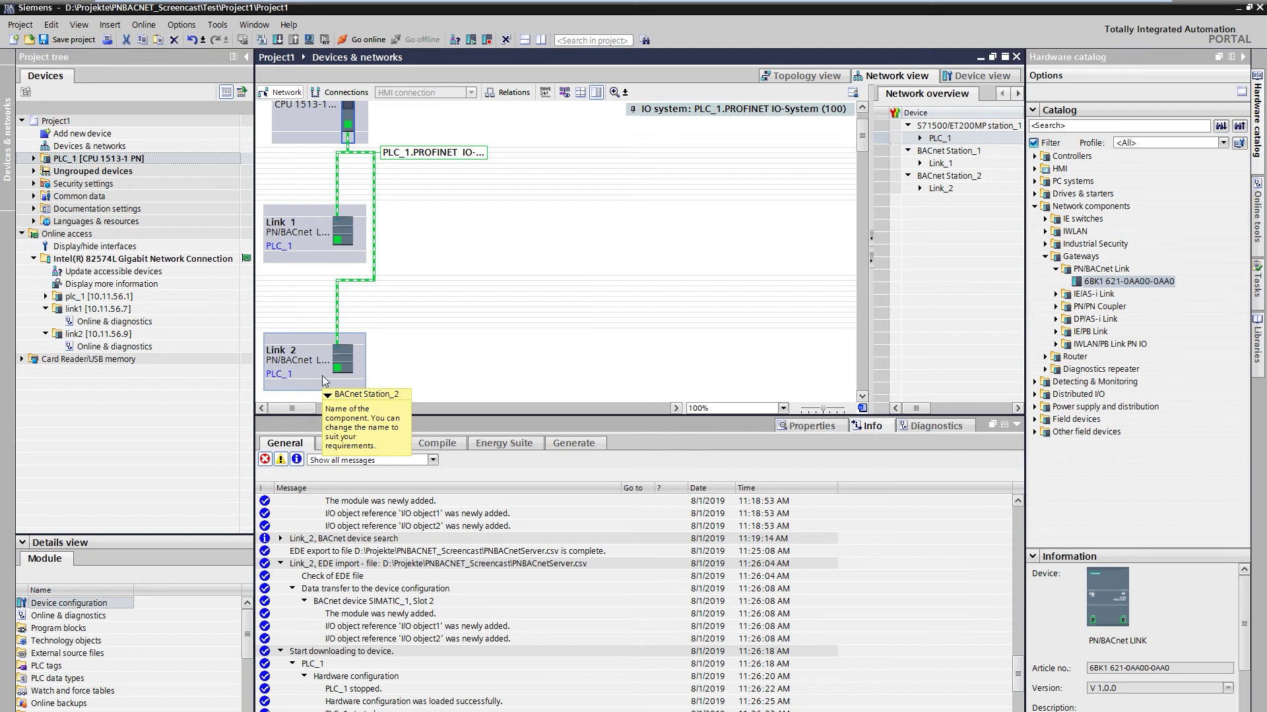
double_click(323, 378)
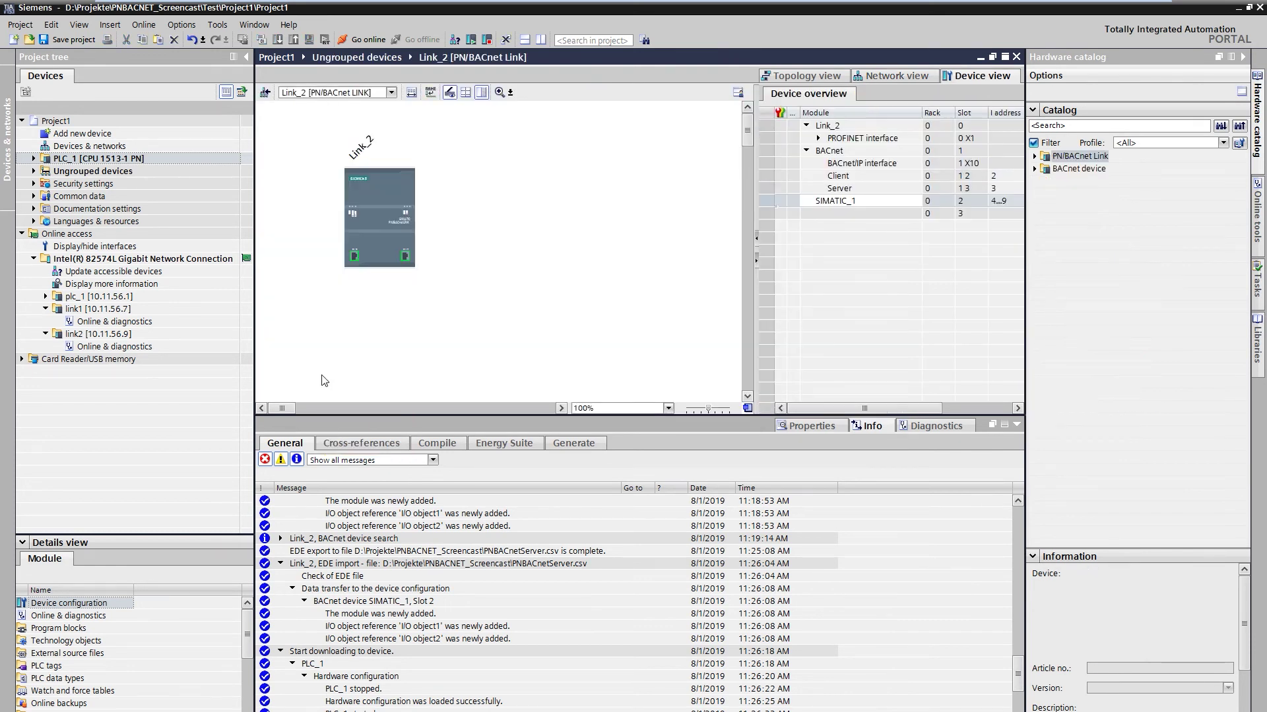
- Launch the BACnet device search from Link_2's Client > Find BACnet devices properties
left_click(407, 257)
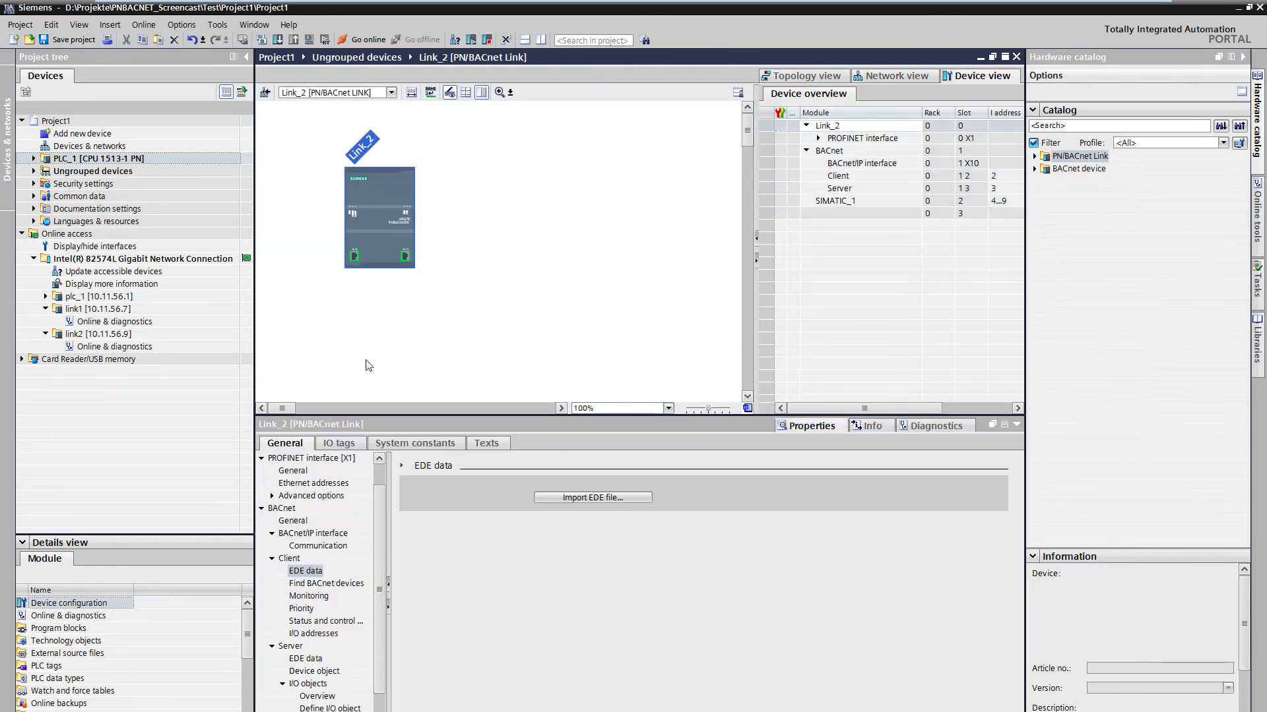
left_click(324, 584)
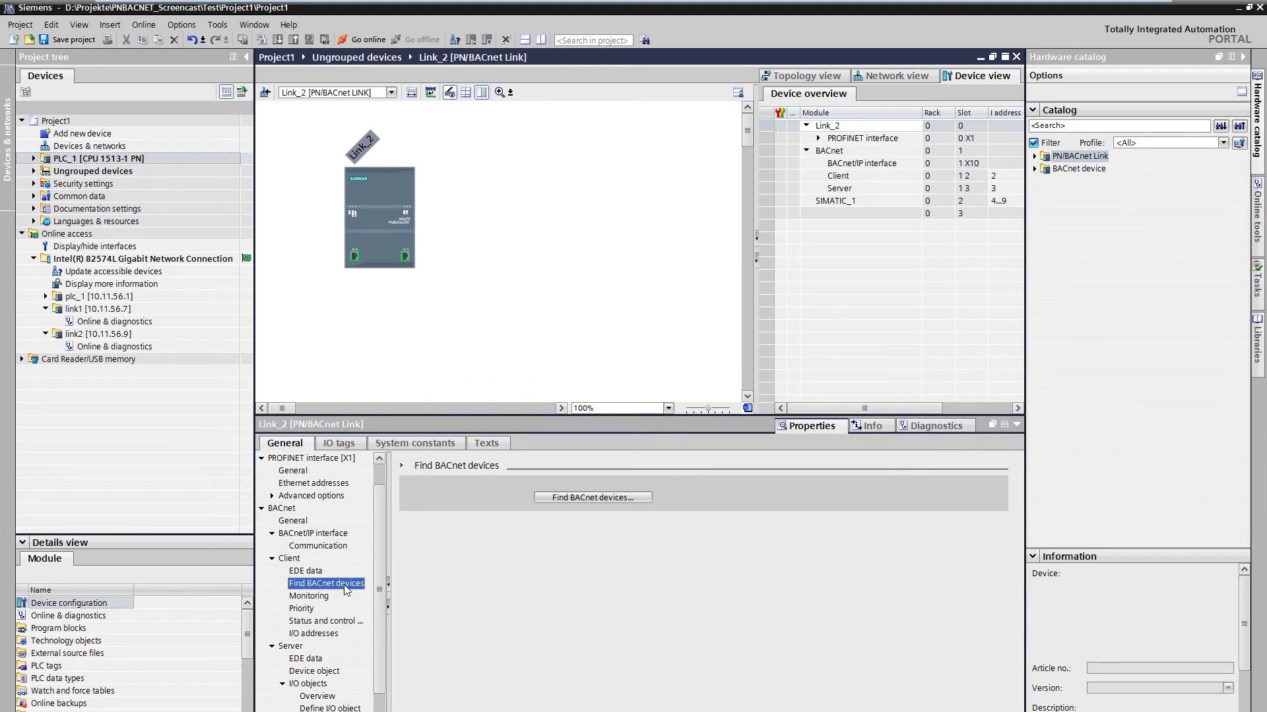
left_click(564, 497)
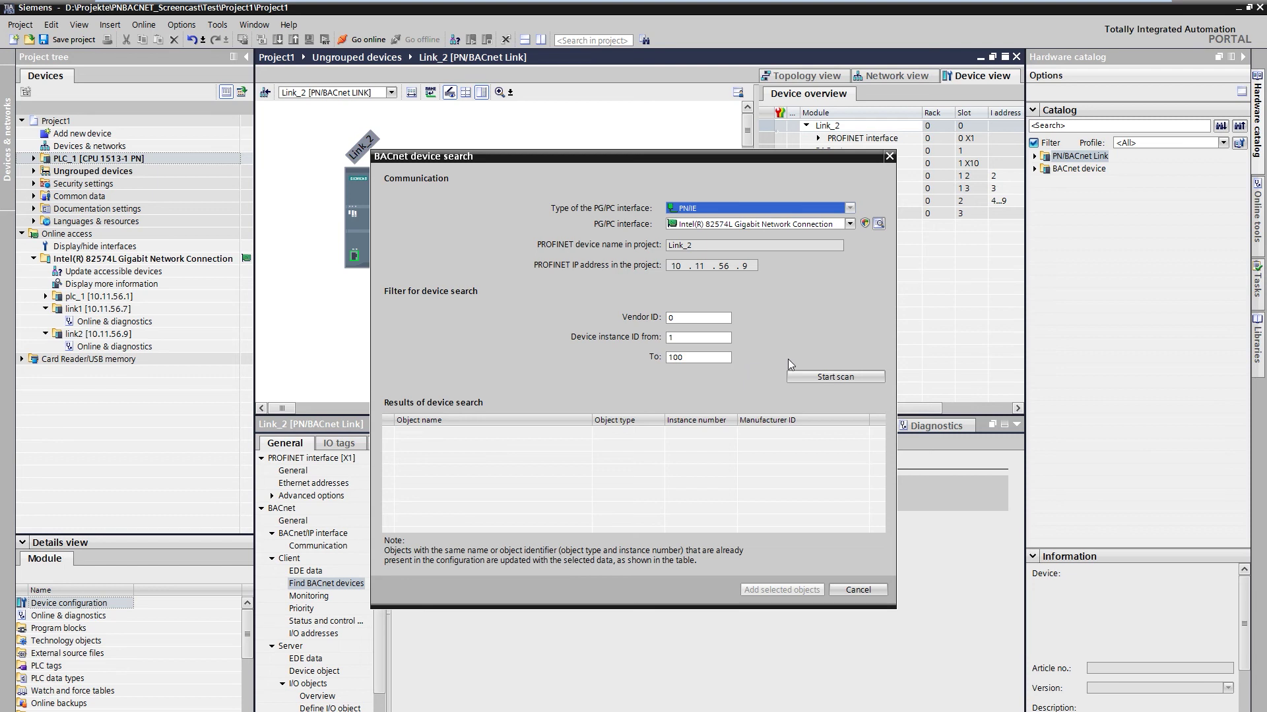
- Set the device instance ID search range to 4320 through 4322
double_click(686, 337)
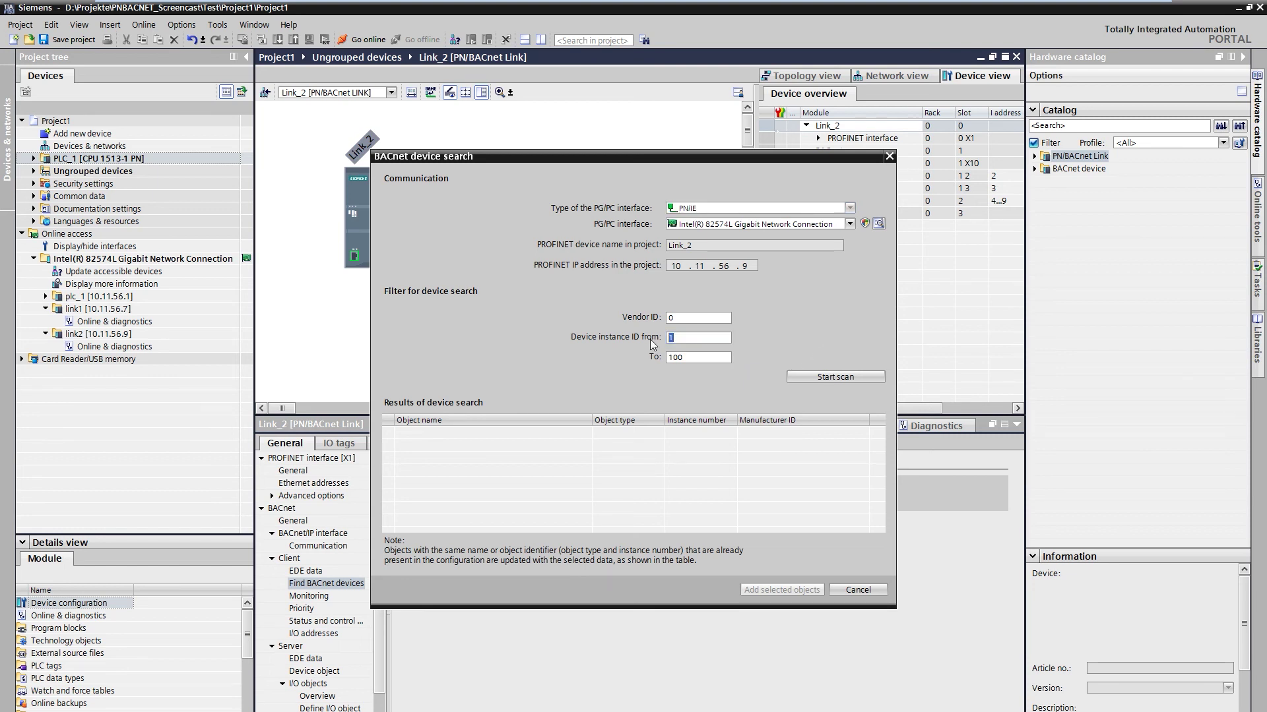
type("4320")
key("Tab")
type("4322")
- Scan, read SIMATIC_1's two I/O objects, and add them to Link_2
left_click(825, 381)
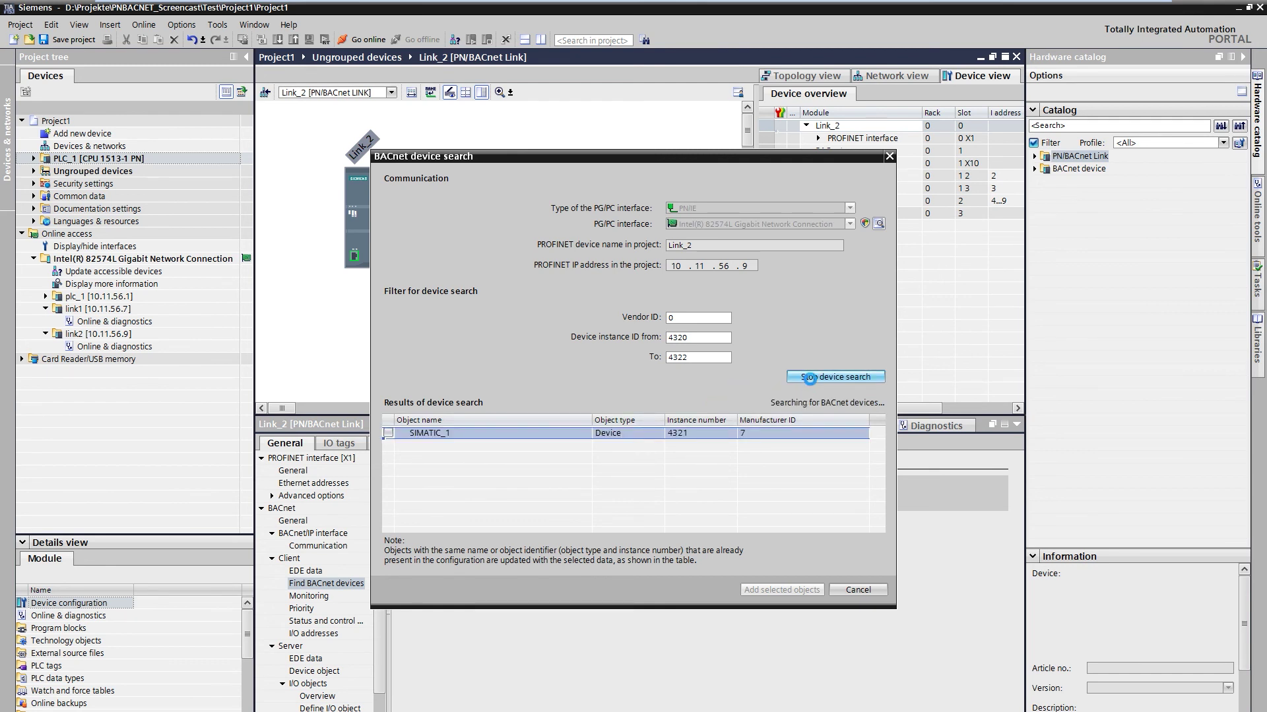
left_click(810, 378)
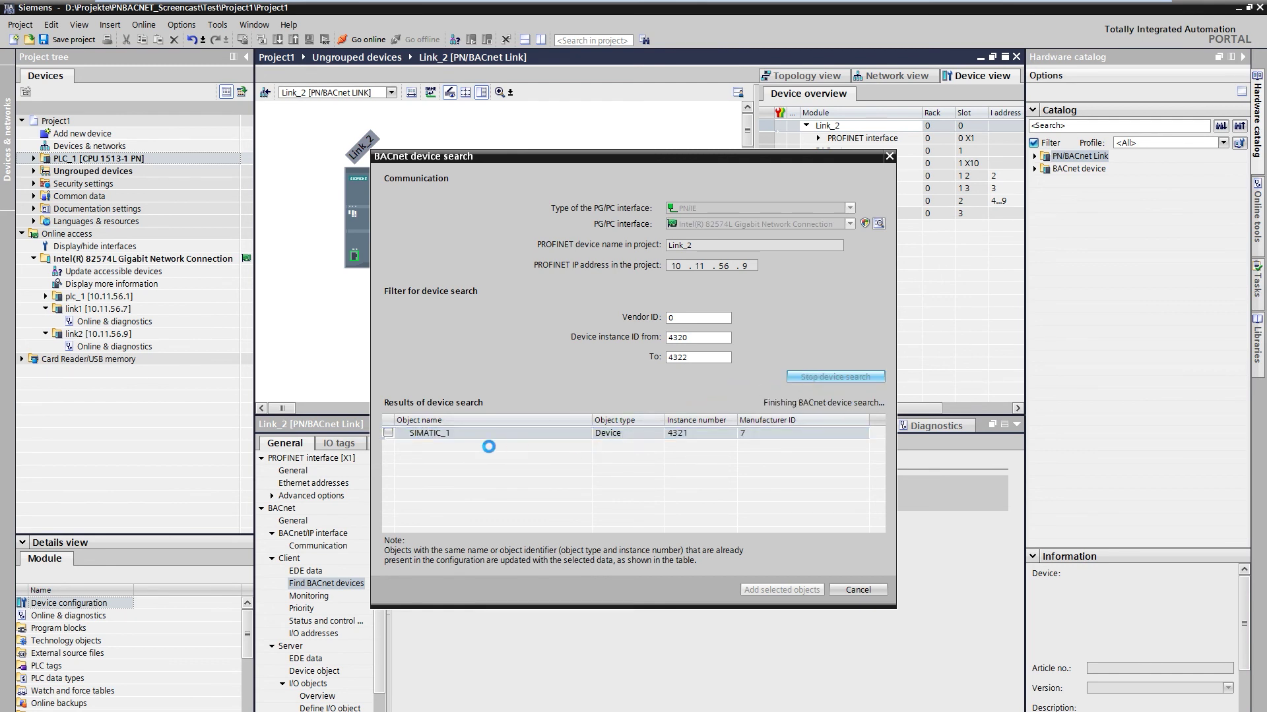
left_click(400, 433)
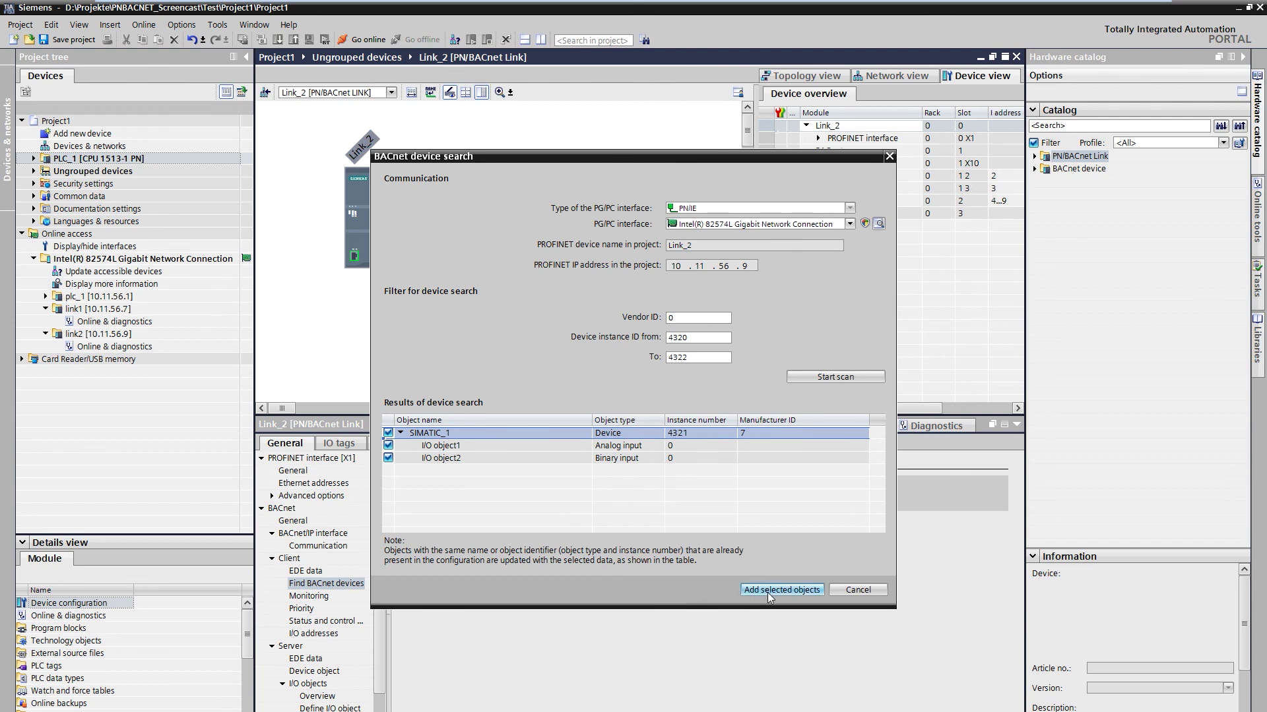
left_click(767, 590)
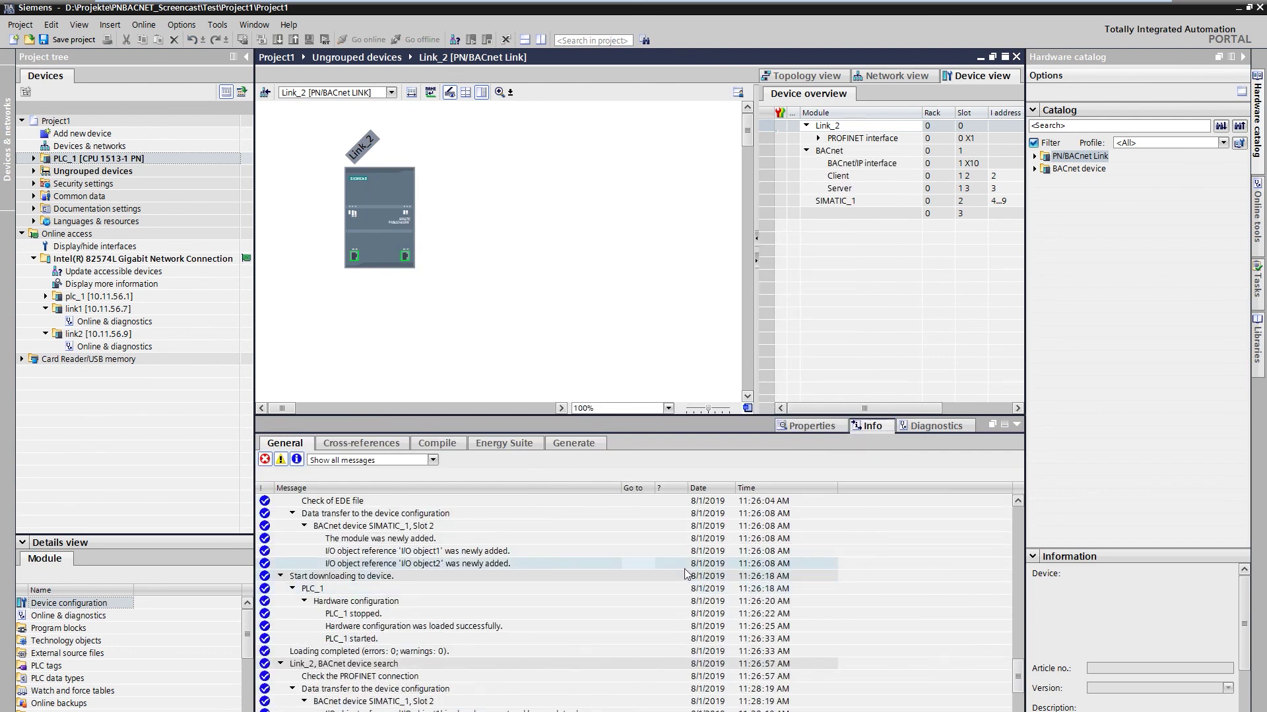